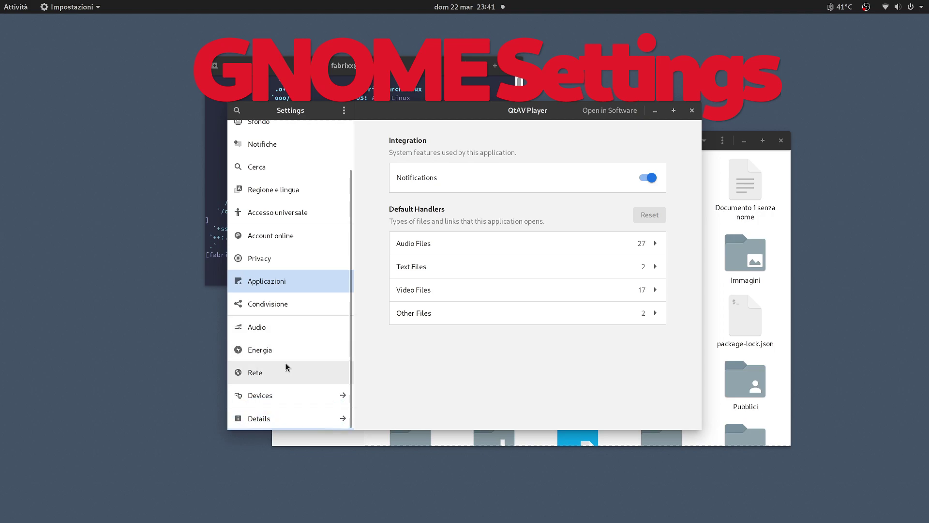
Step: Review the Devices, Notifiche, Sfondo, Wi-Fi and Audio pages in GNOME Settings and close the window
left_click(278, 374)
left_click(278, 391)
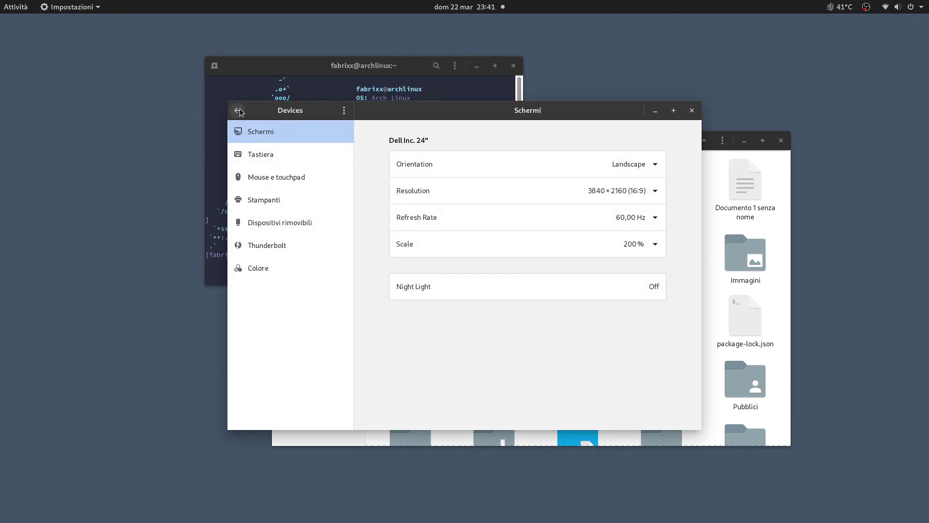
left_click(239, 111)
left_click(264, 191)
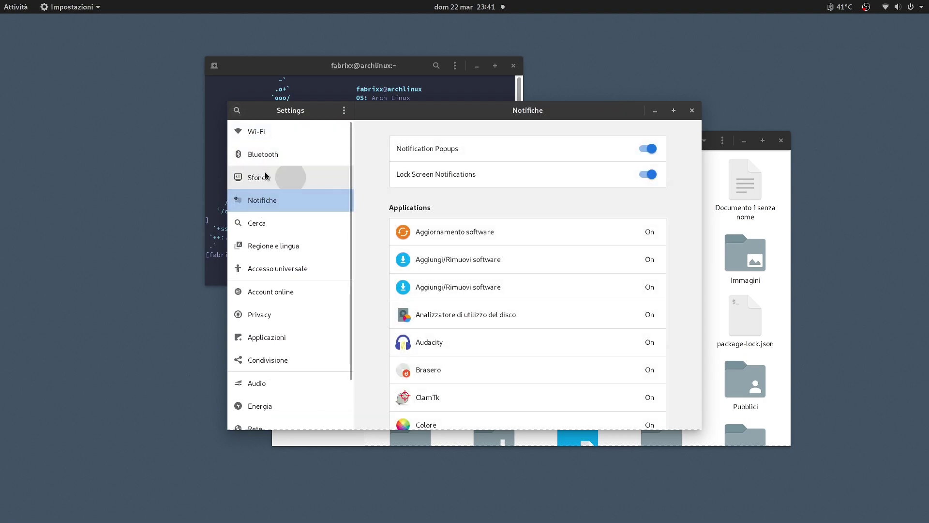
left_click(237, 111)
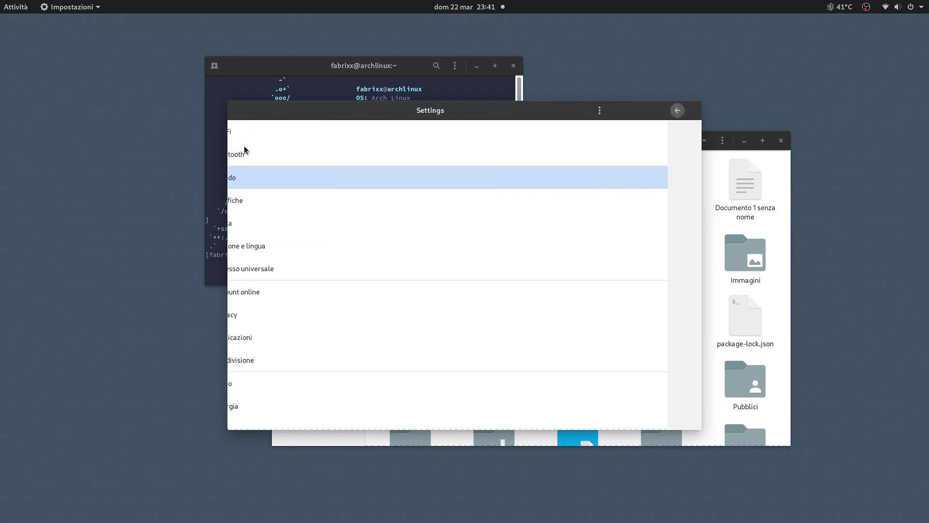
left_click(261, 138)
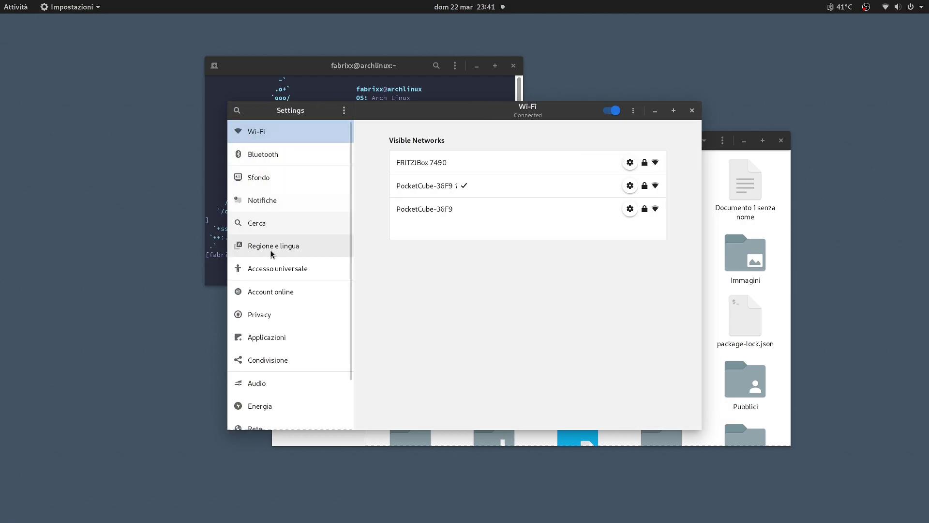
scroll(263, 304, "down", 2)
left_click(275, 331)
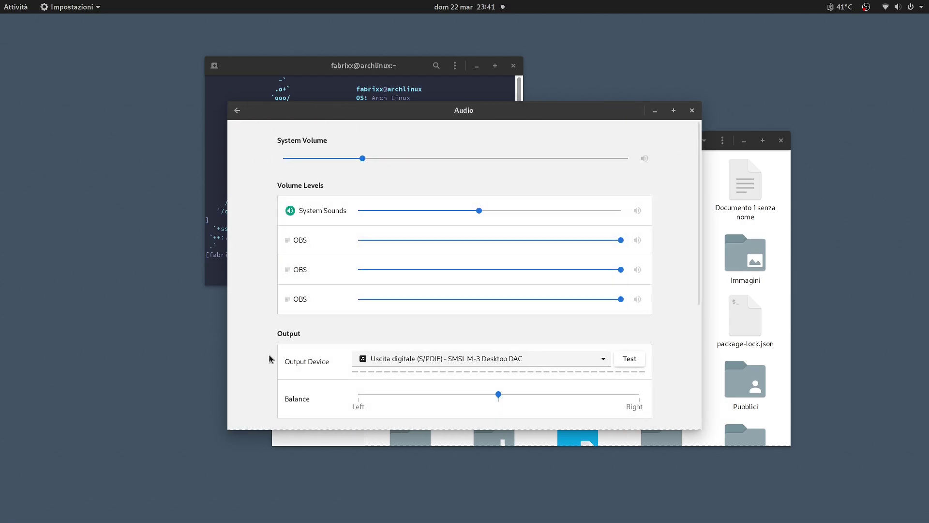
left_click(691, 114)
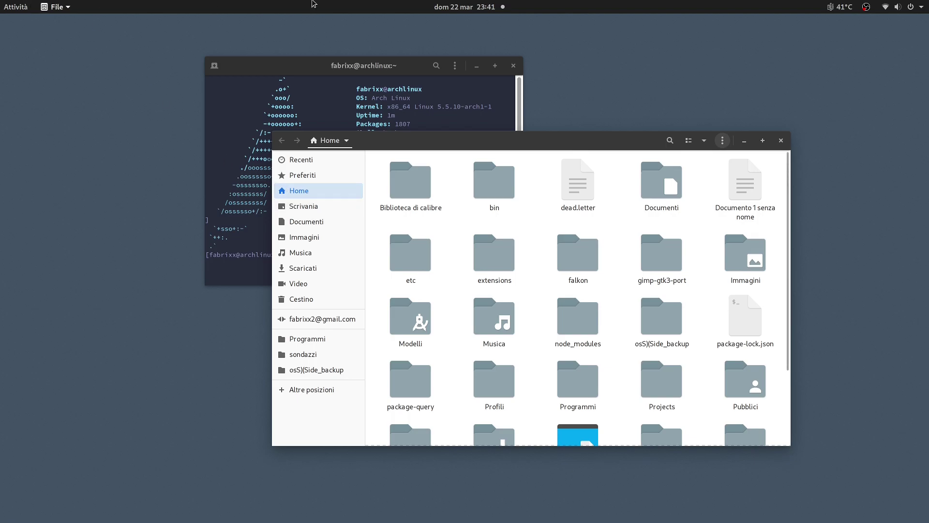
Step: Search for "twe", open Personalizzazioni, review its Barra superiore, Barra titolo della finestra and Finestre pages, and close it
mouse_move(1, 1)
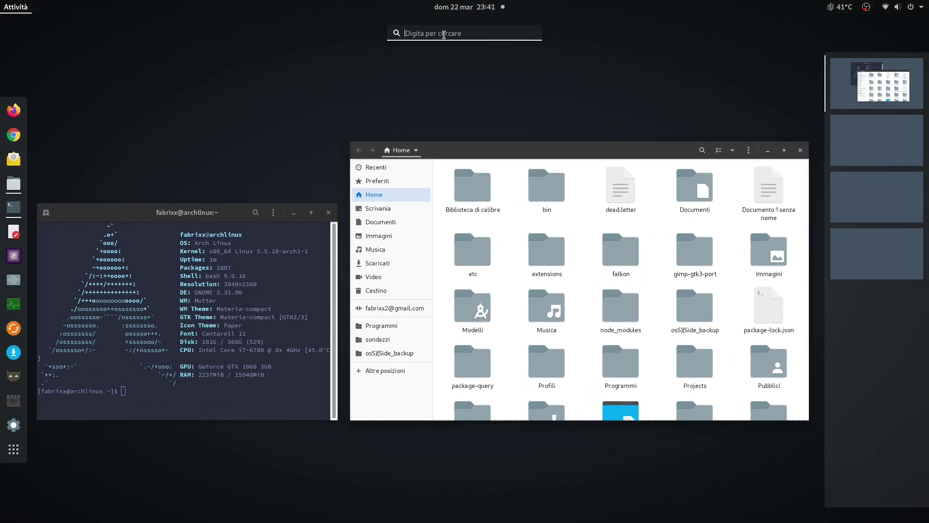
type("twe")
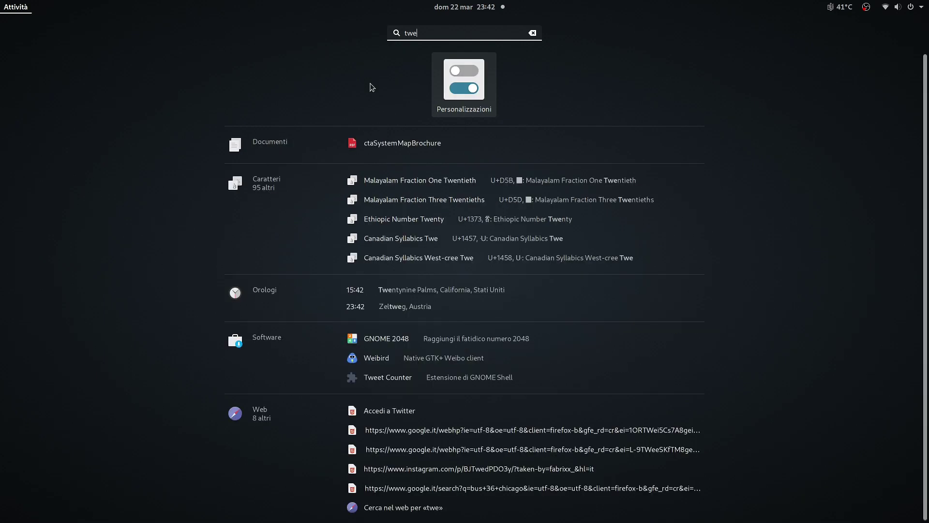
key("Return")
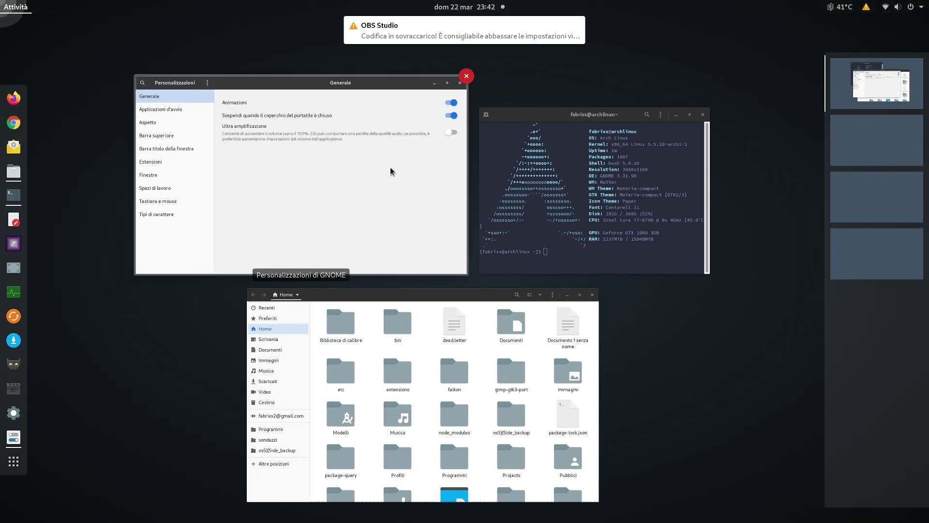
left_click(444, 111)
left_click(315, 210)
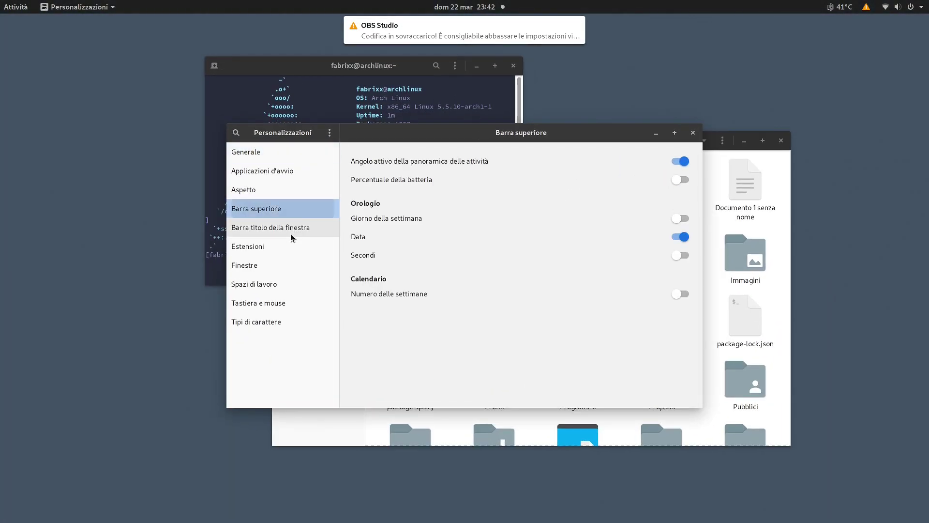
left_click(290, 231)
left_click(283, 265)
left_click(693, 132)
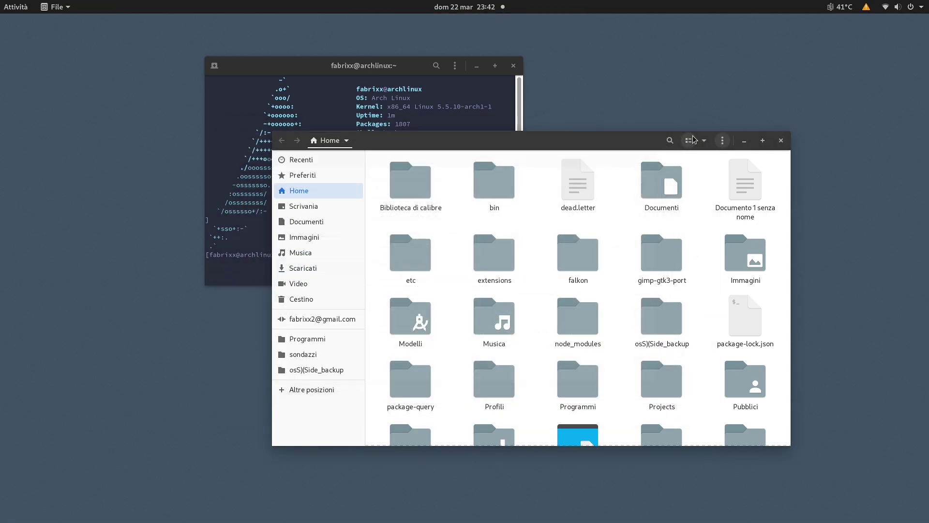
Step: Search for "disc", open the disk usage analyzer and start scanning the archlinux root disk
key("super")
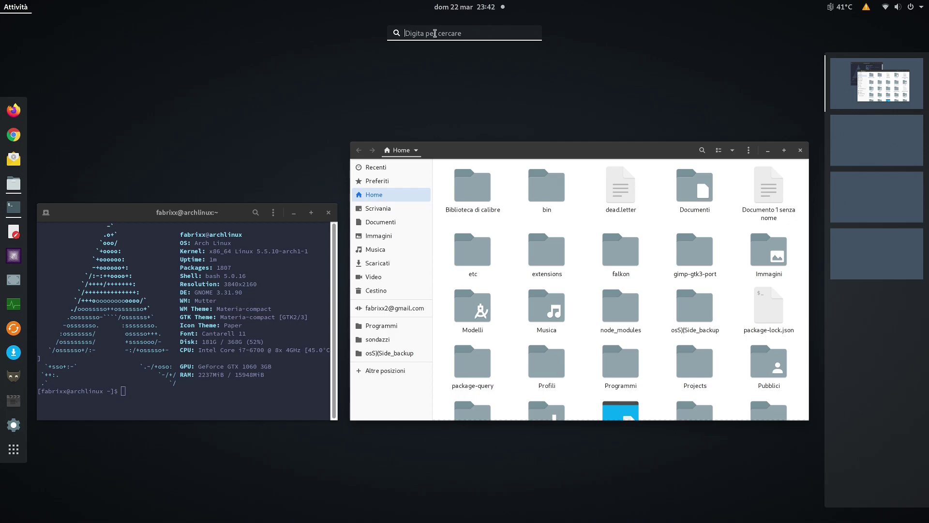
type("disc")
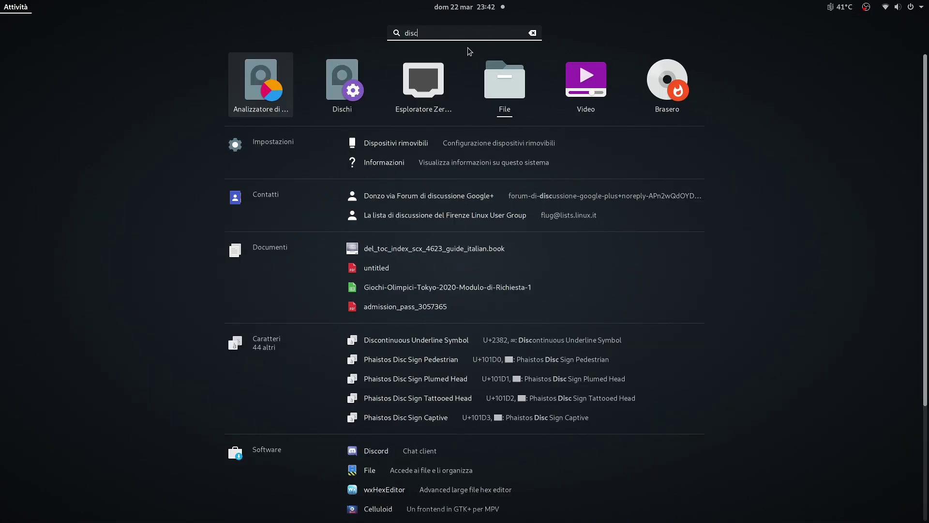
left_click(258, 86)
left_click(196, 114)
Step: Search for "dis", open Dischi to view the details of the 275 GB disk, and close it
key("super")
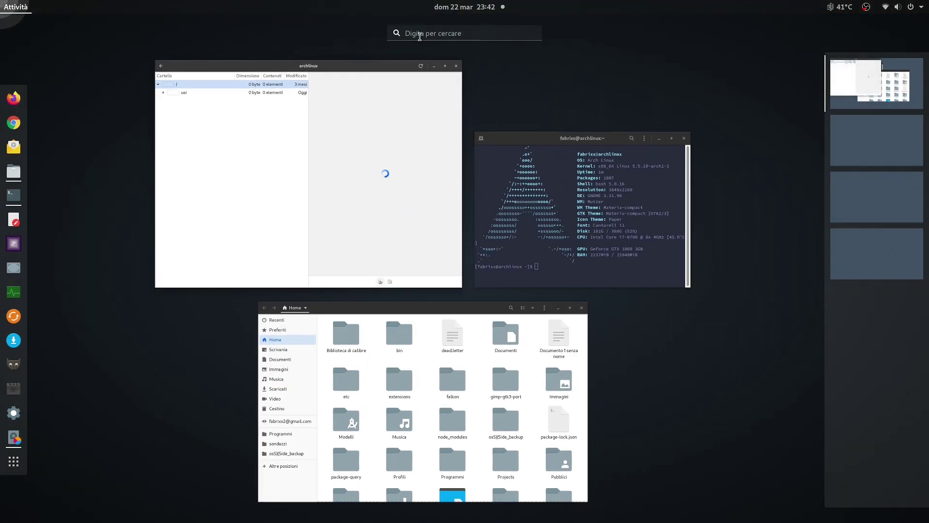
type("dis")
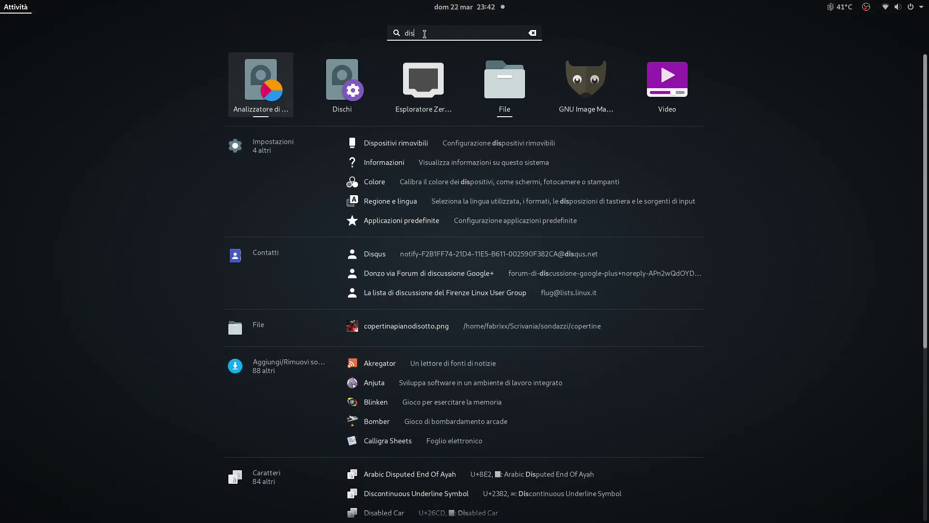
left_click(347, 99)
key("super")
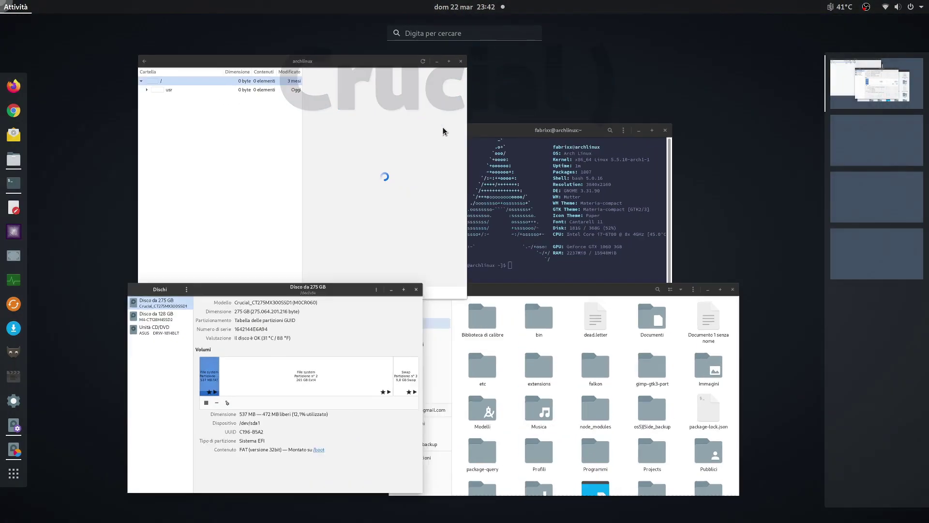
left_click(391, 304)
Step: Open the System Monitor, review its file systems and processes, and move the disk usage analyzer window away from the screen corner
left_click(14, 280)
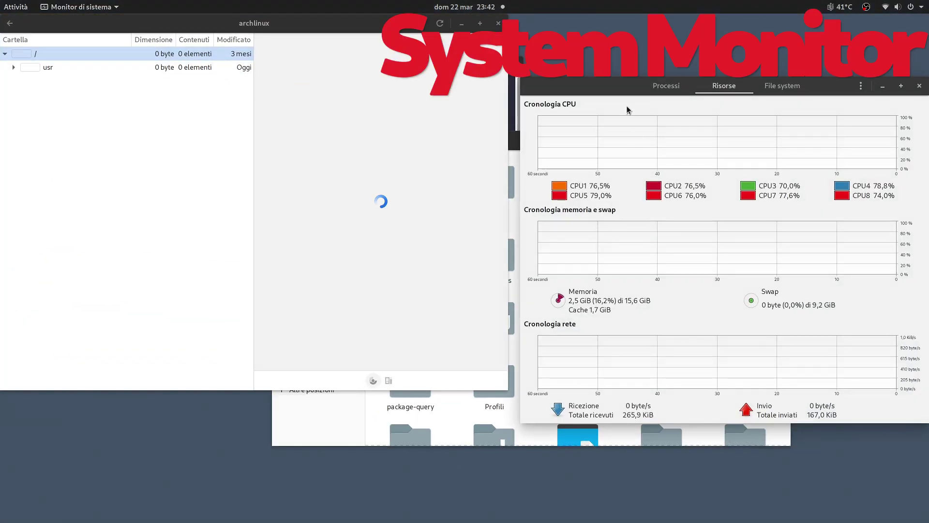
left_click(666, 86)
left_click(783, 86)
left_click(666, 85)
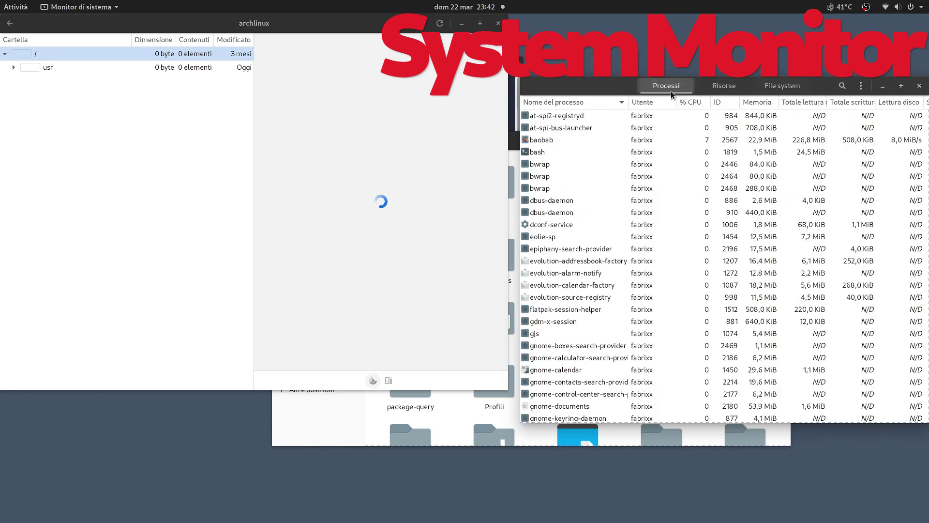
left_click_drag(335, 28, 415, 137)
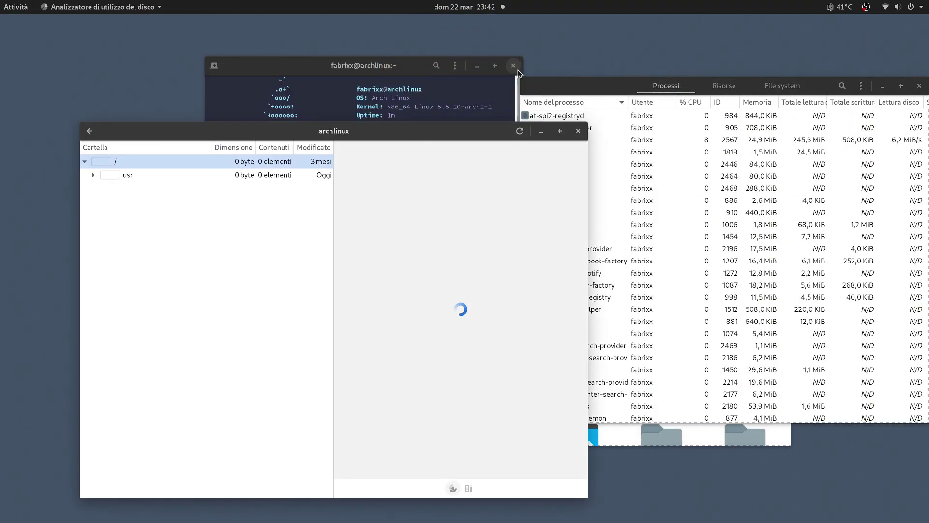
Step: Examine the OBS status menu and the hardware temperature sensors from the activities overview, and return to the desktop
mouse_move(1, 0)
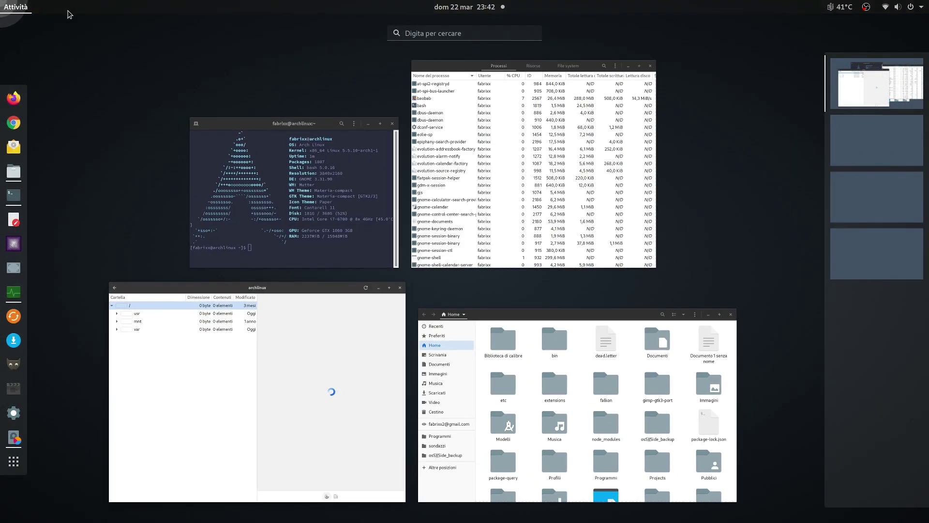
left_click(865, 6)
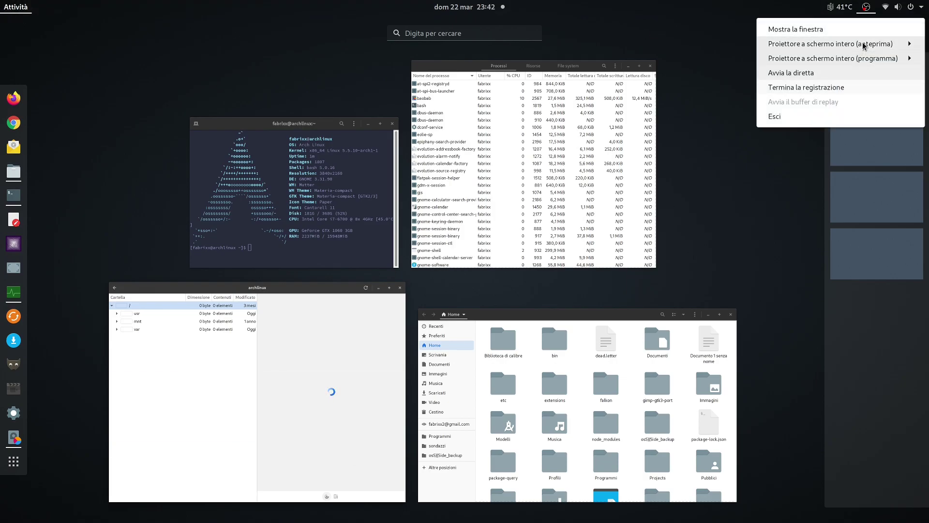
mouse_move(831, 6)
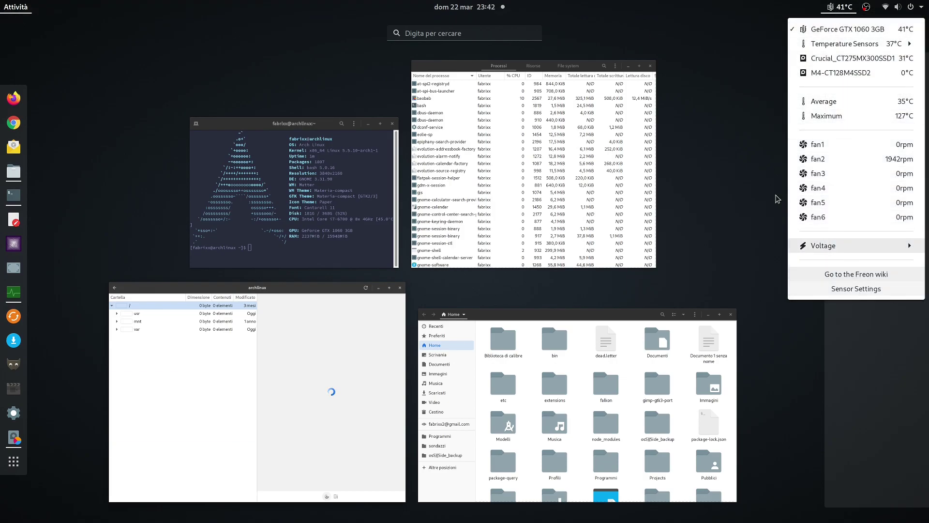
left_click(662, 184)
mouse_move(862, 89)
left_mouse_down()
mouse_move(864, 138)
mouse_move(848, 83)
left_mouse_up()
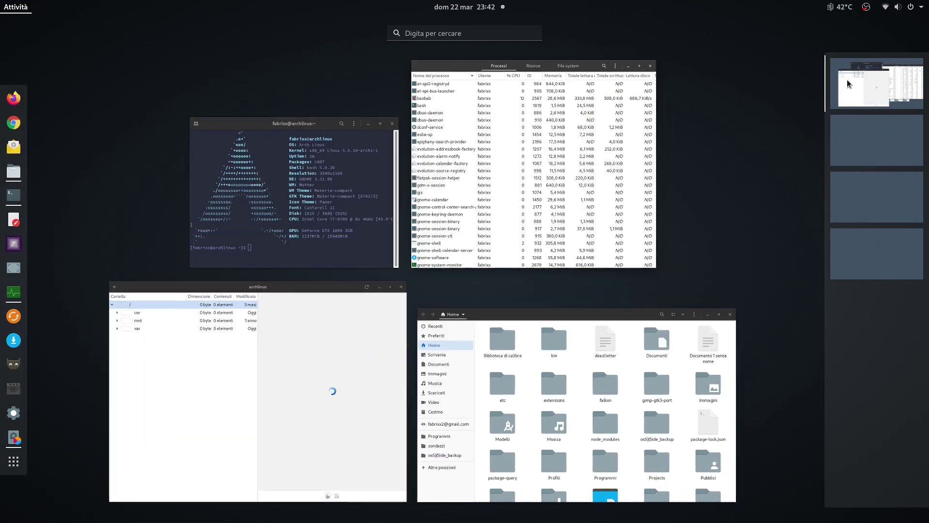
left_click(61, 52)
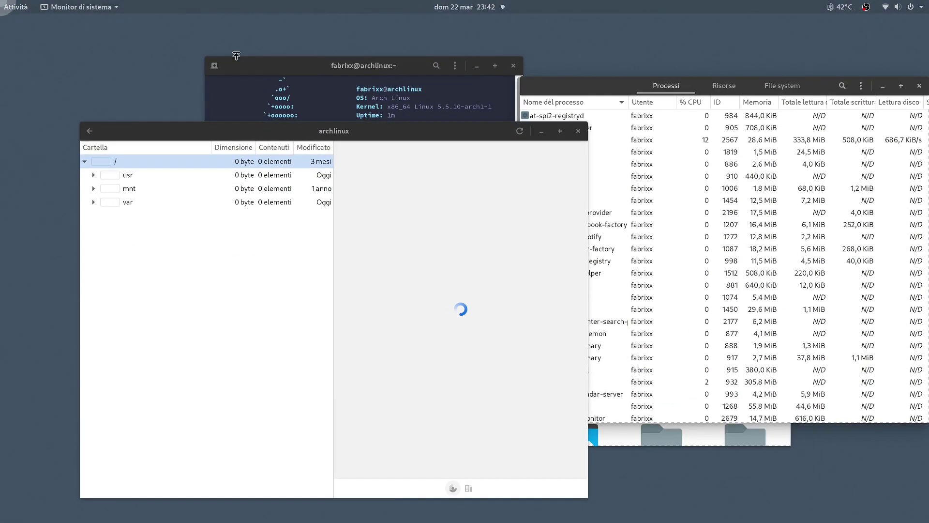
Step: Launch GIMP, view its version information, and close the program
mouse_move(0, 0)
left_click(9, 372)
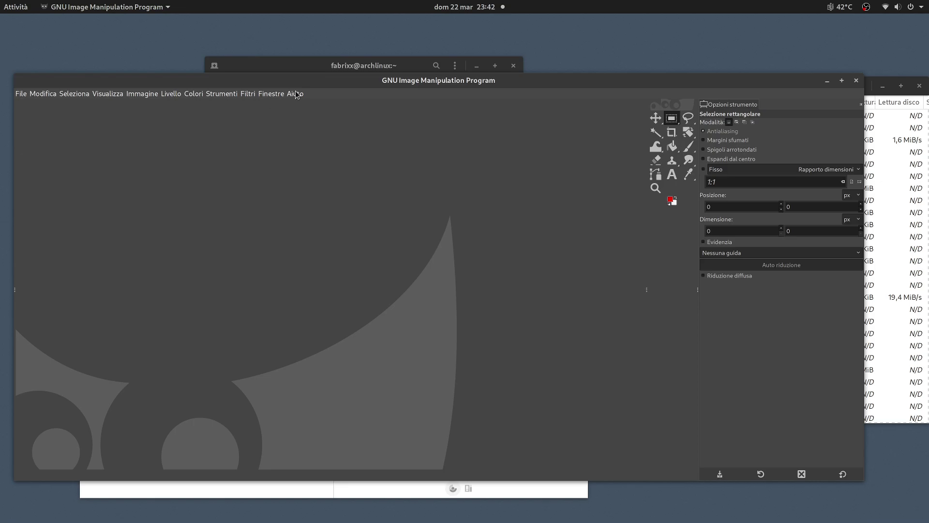
left_click(296, 94)
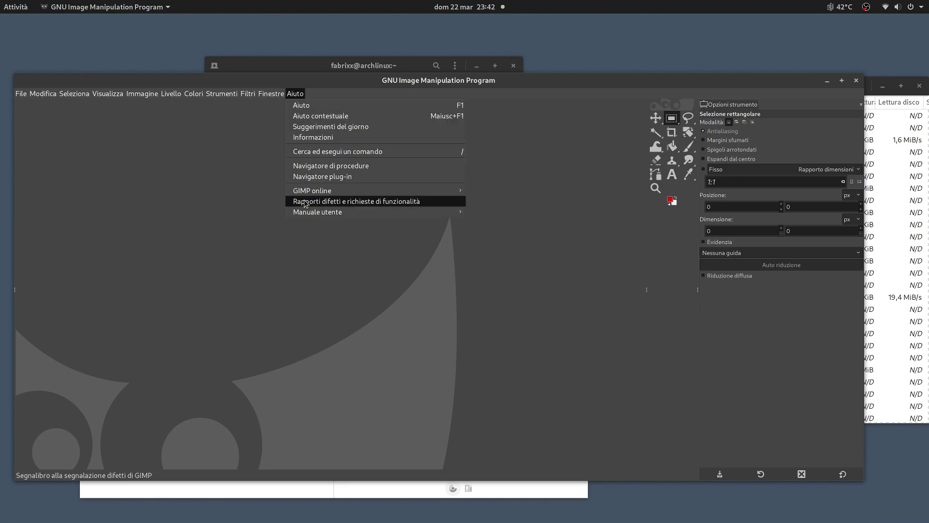
left_click(326, 138)
key("super")
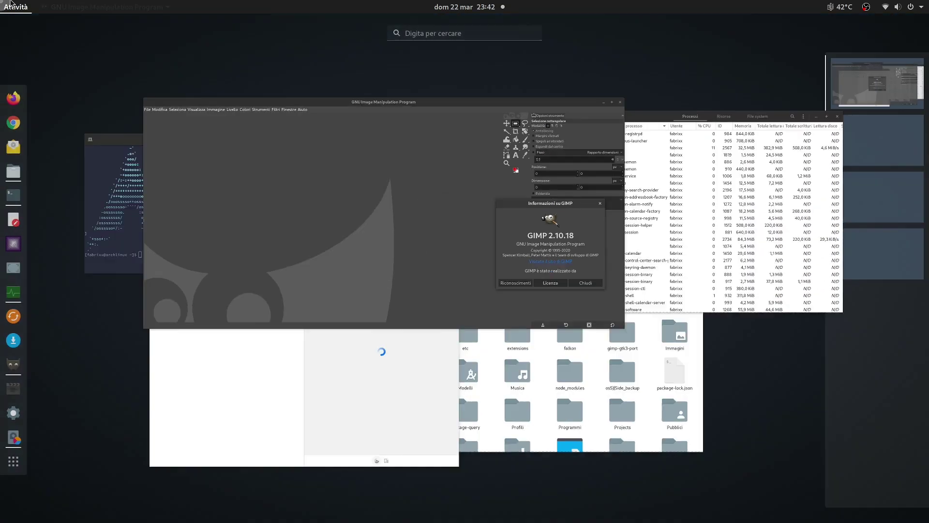
left_click(542, 213)
left_click(542, 205)
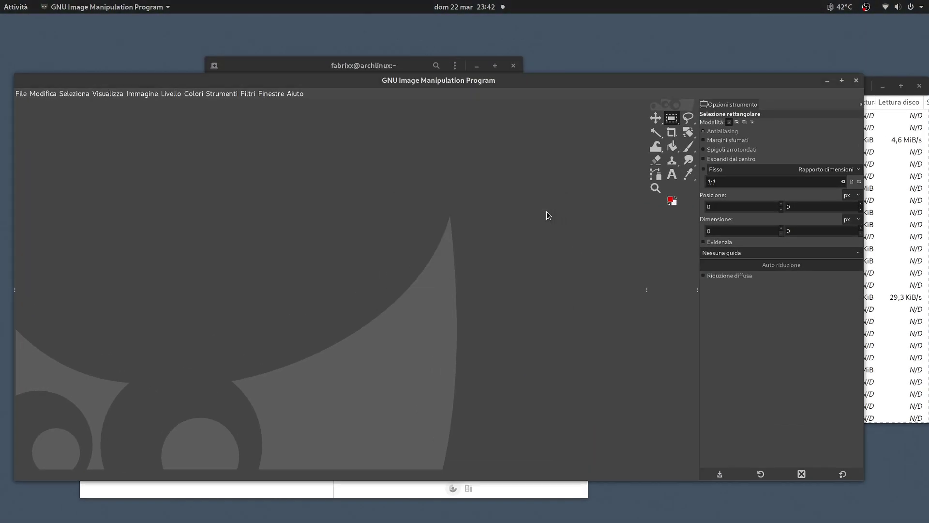
left_click(856, 80)
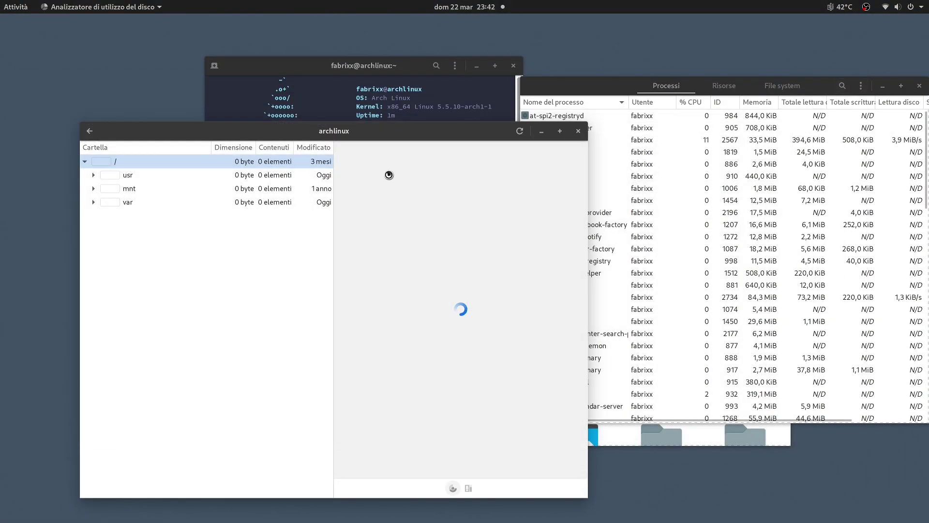
Step: Search for "box", launch Boxes and start the neon-testing-current 2 virtual machine
mouse_move(0, 0)
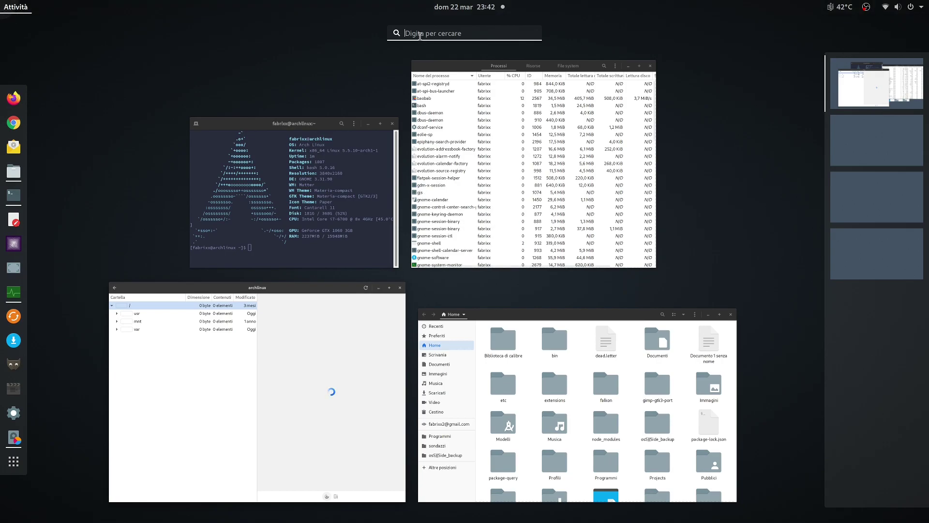
type("box")
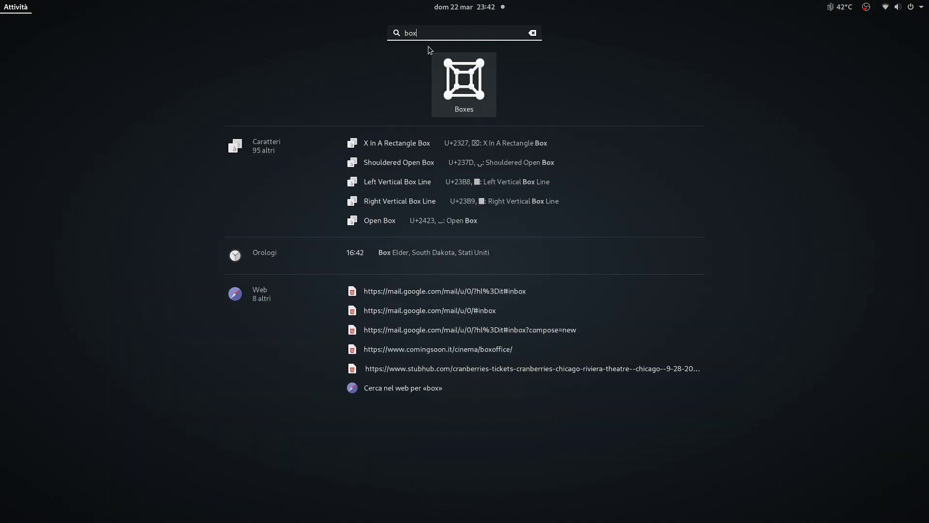
left_click(479, 104)
mouse_move(0, 0)
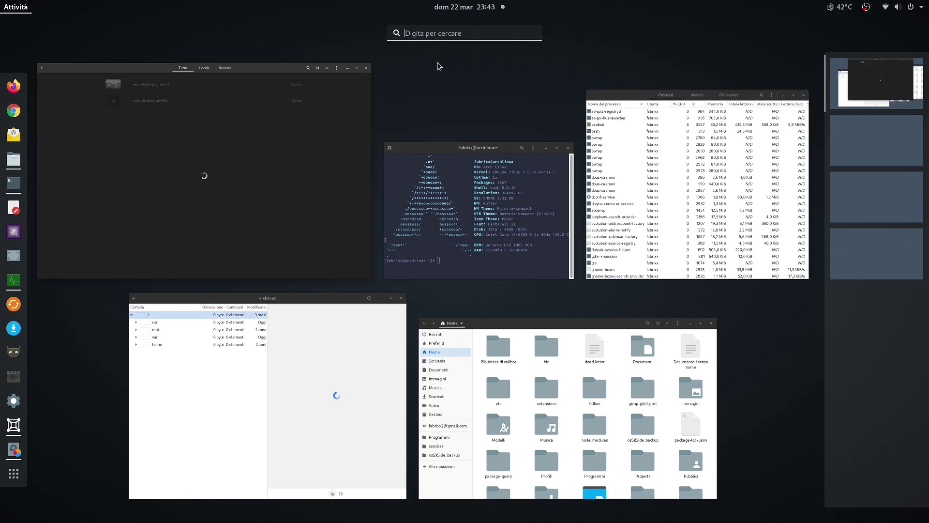
left_click(257, 197)
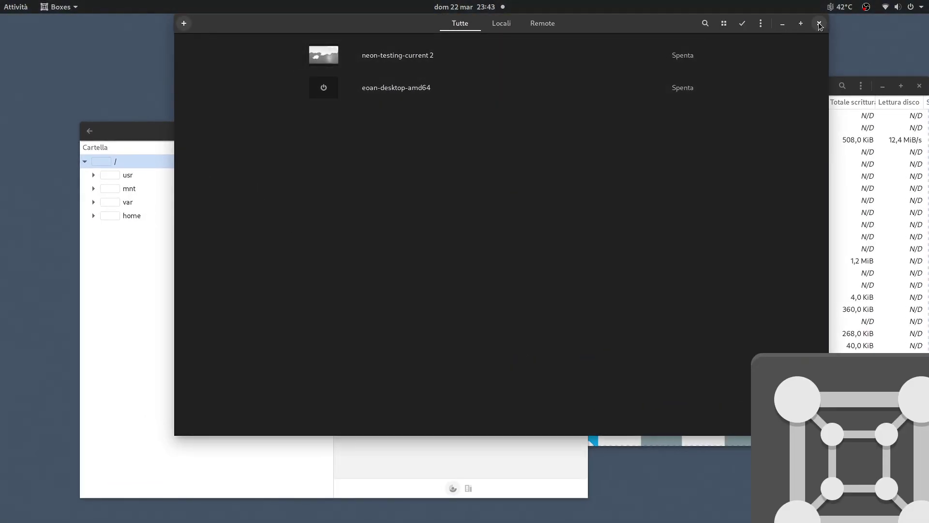
left_click(465, 65)
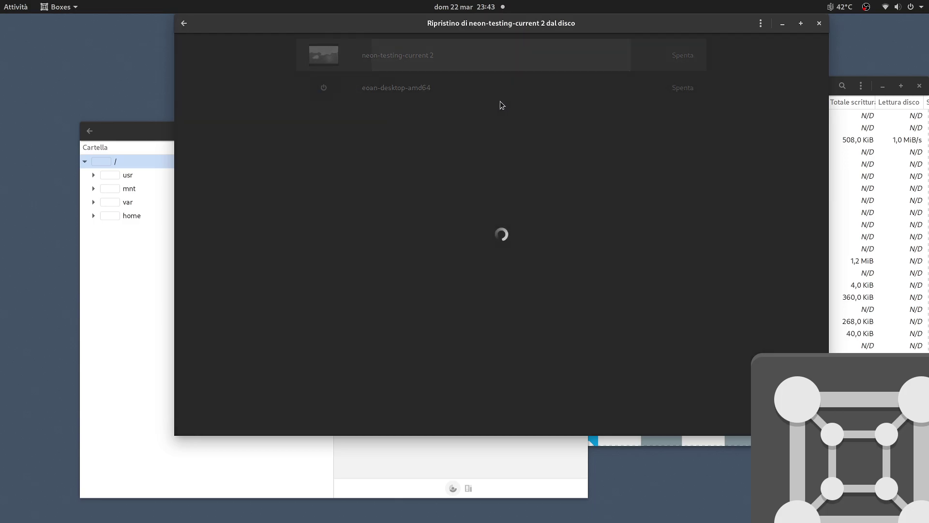
mouse_move(0, 0)
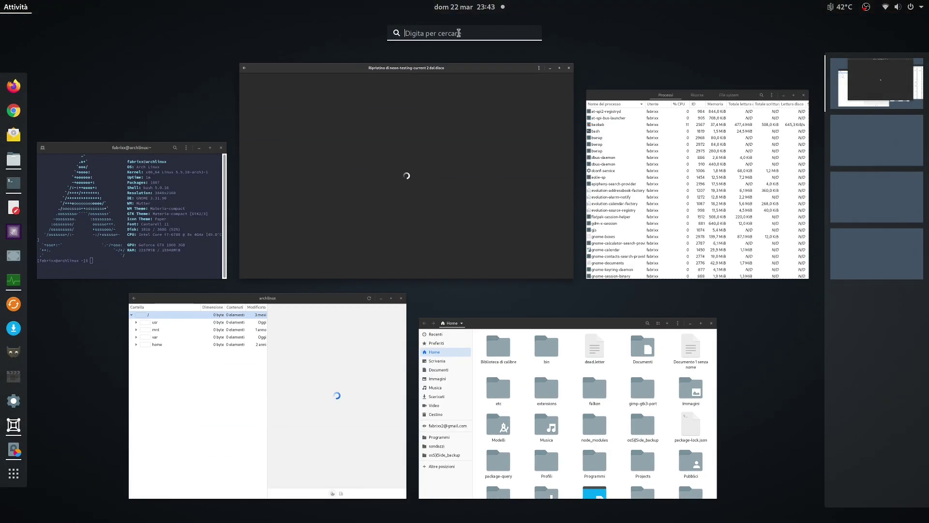
Step: Search for "bu", launch Builder, and return to the running neon-testing-current 2 virtual machine
type("bu")
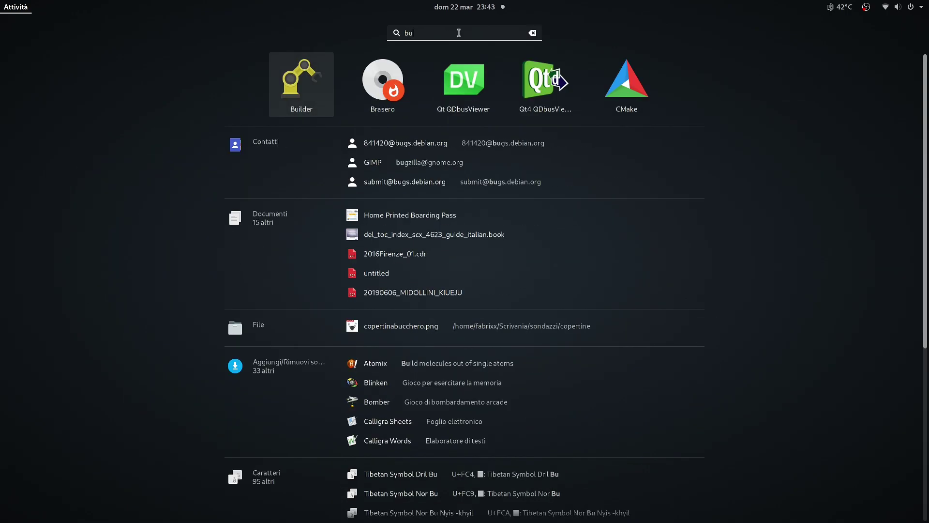
left_click(315, 111)
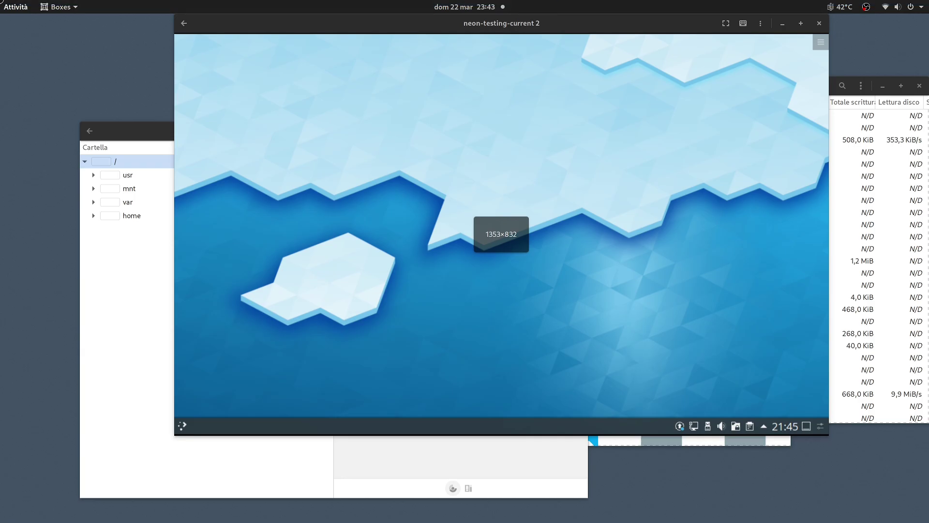
key("super")
left_click(242, 242)
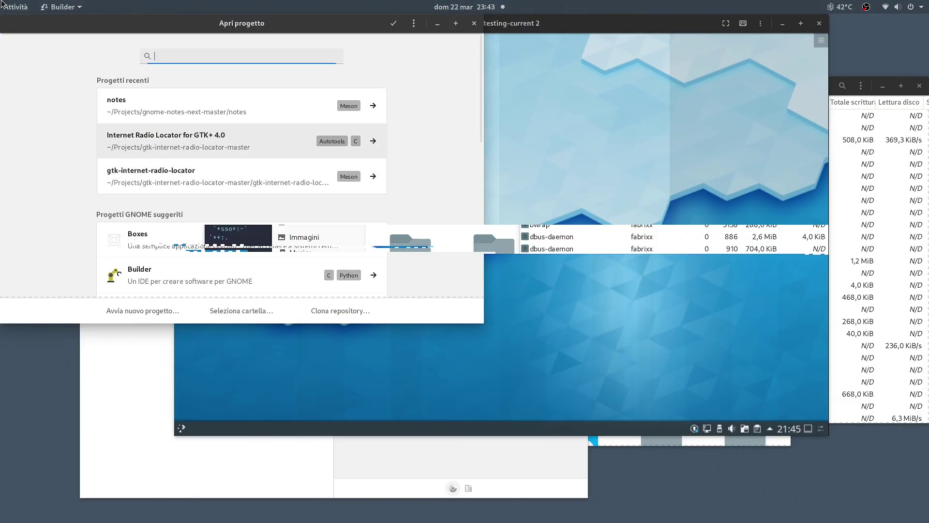
key("super")
left_click(513, 210)
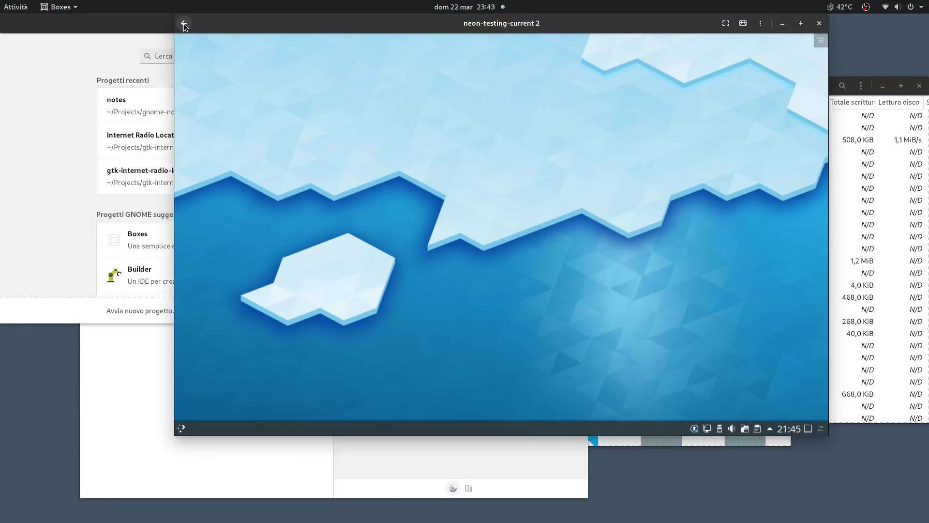
Step: Leave the neon virtual machine and start the eoan-desktop-amd64 machine in Boxes
left_click(184, 23)
left_click(378, 96)
key("super")
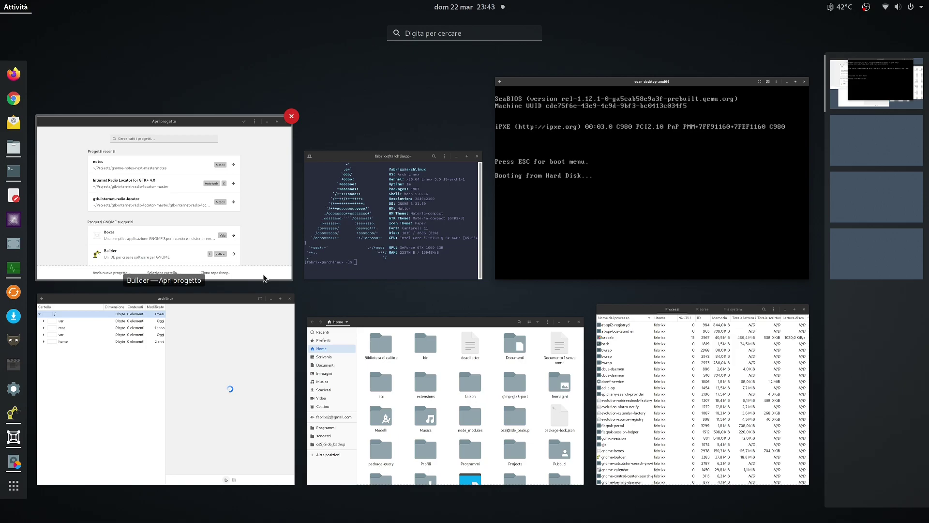
Step: Browse the full grid of installed applications and return to the desktop
left_click(14, 485)
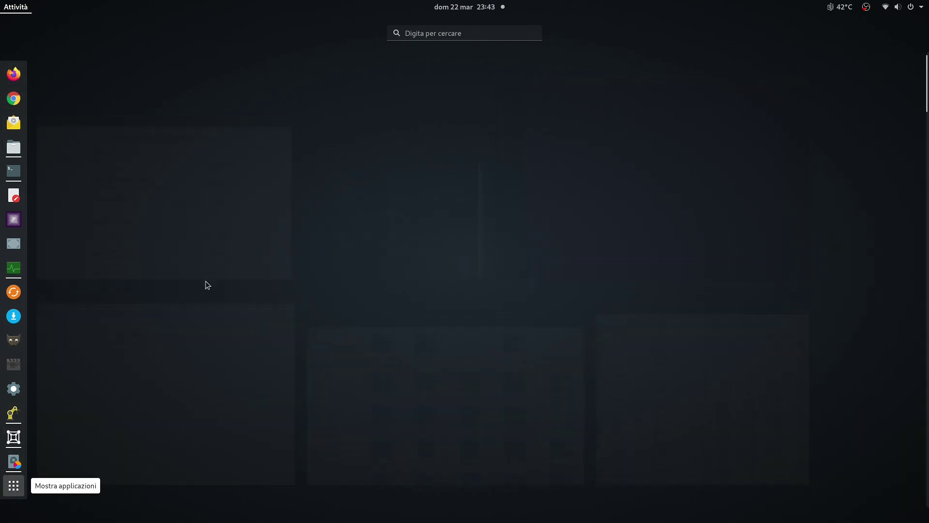
scroll(433, 284, "down", 1)
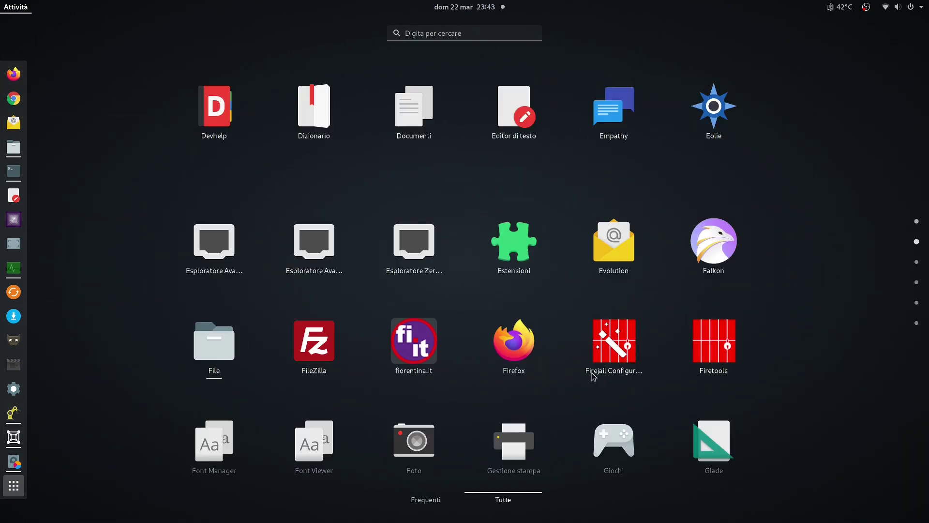
scroll(594, 364, "down", 3)
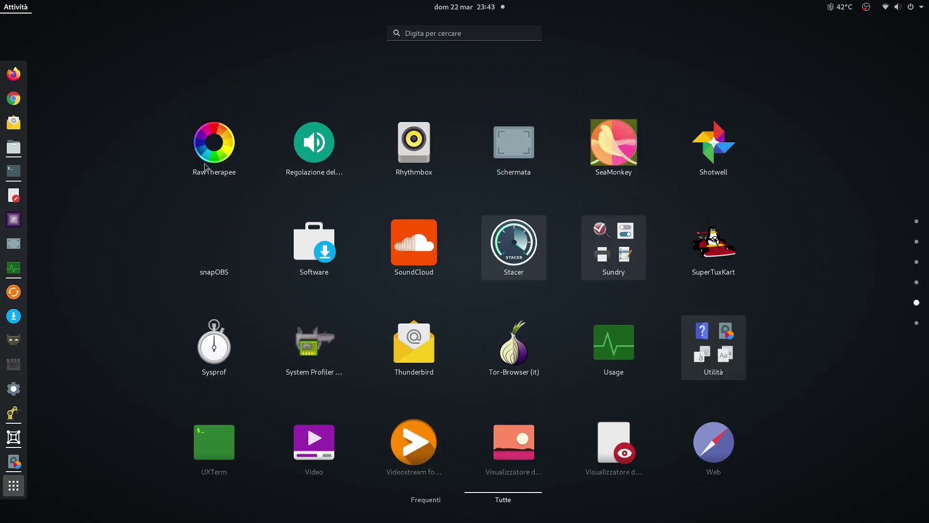
left_click(14, 9)
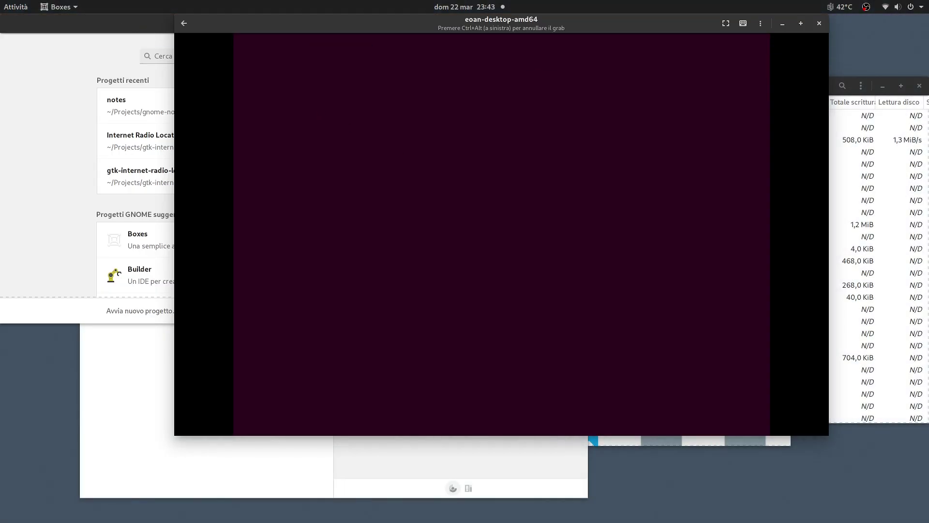
Step: Search for "met" in the activities overview and launch the Meteo weather application
key("super")
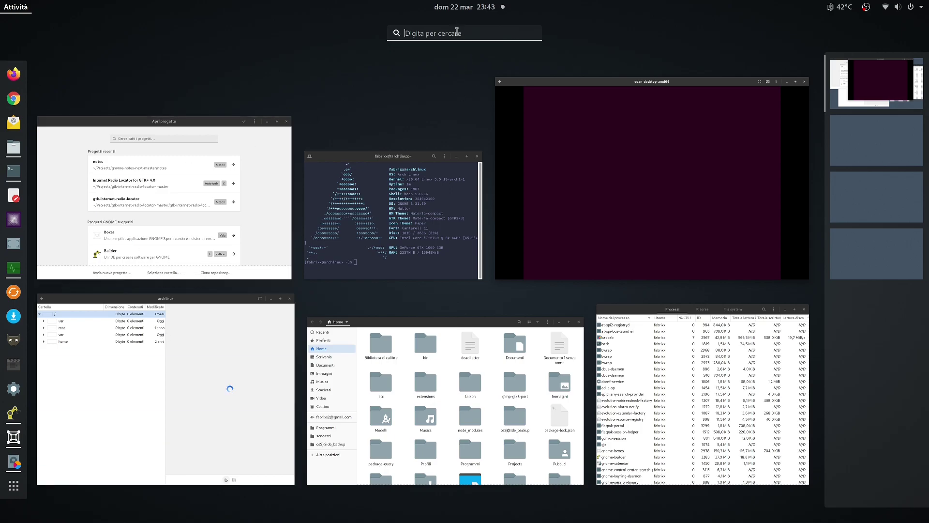
type("met")
left_click(437, 78)
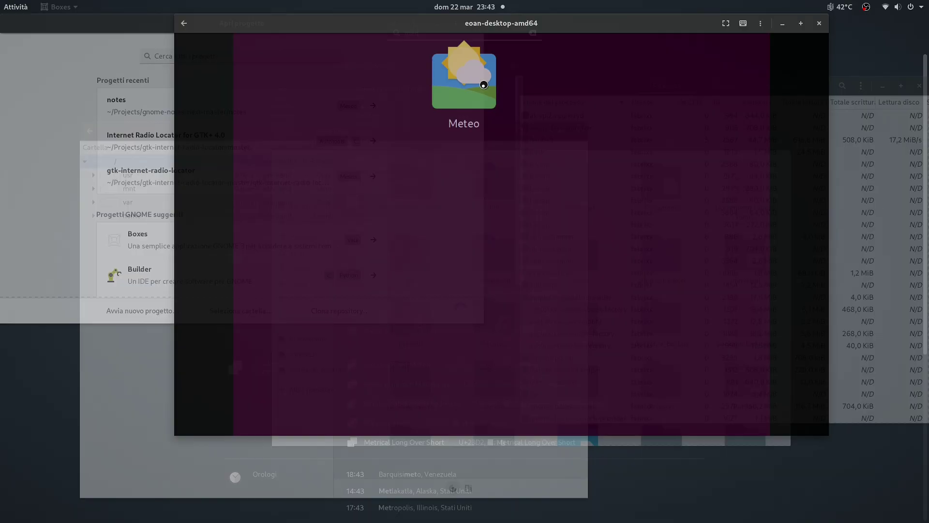
mouse_move(0, 0)
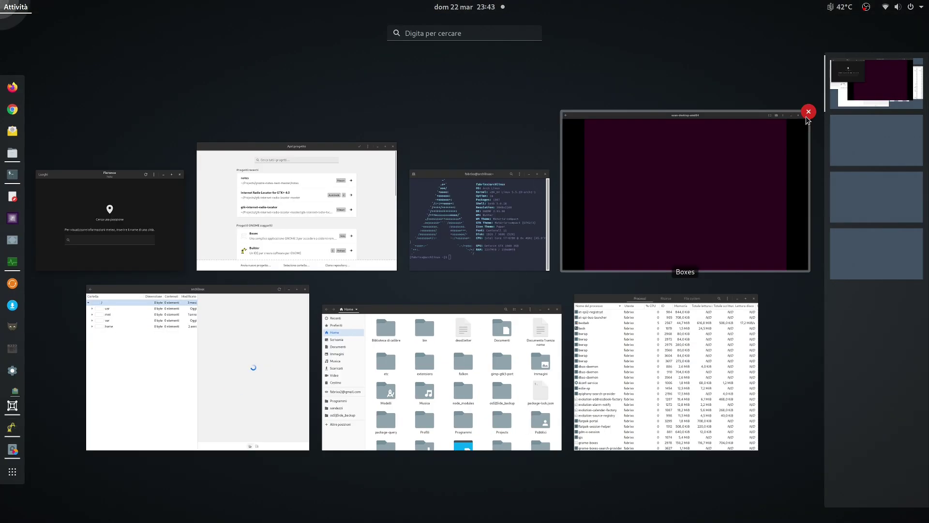
Step: Close the Boxes window from the activities overview and dismiss its background activity notification
left_click(808, 110)
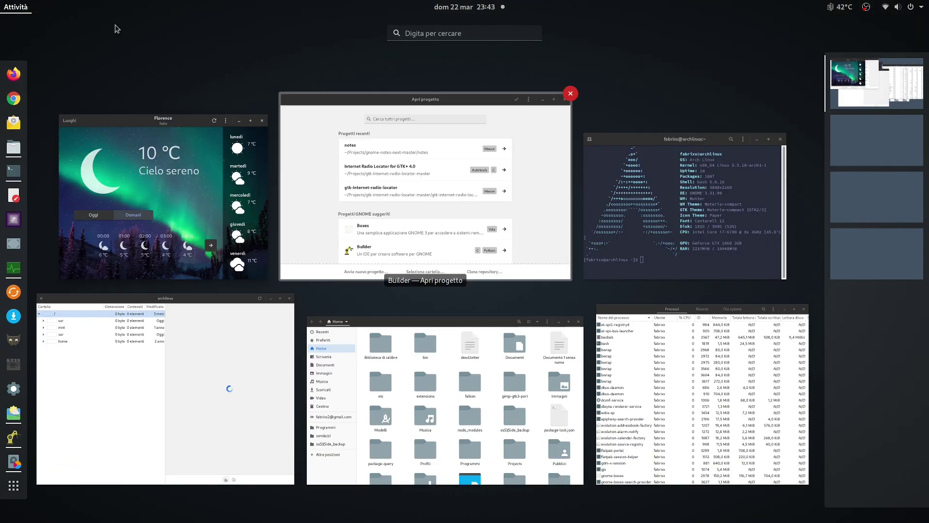
mouse_move(0, 0)
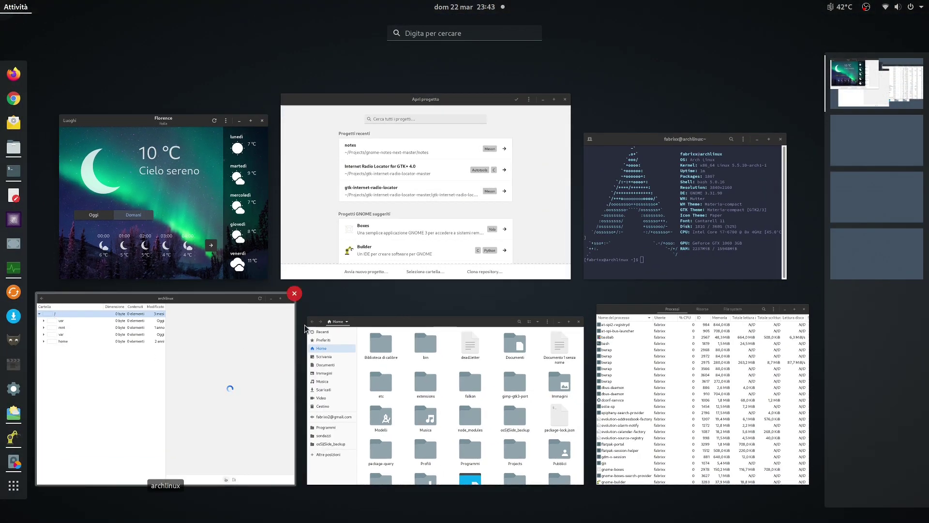
left_click(295, 294)
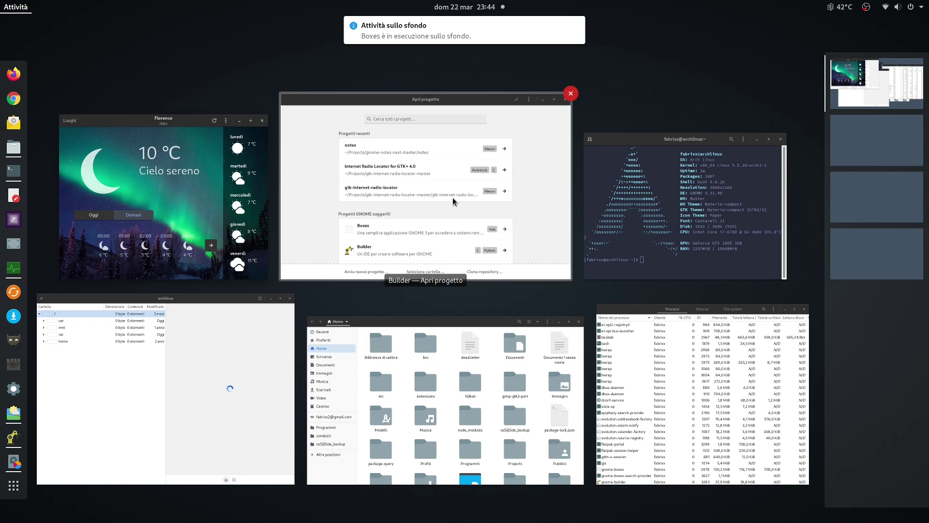
mouse_move(495, 40)
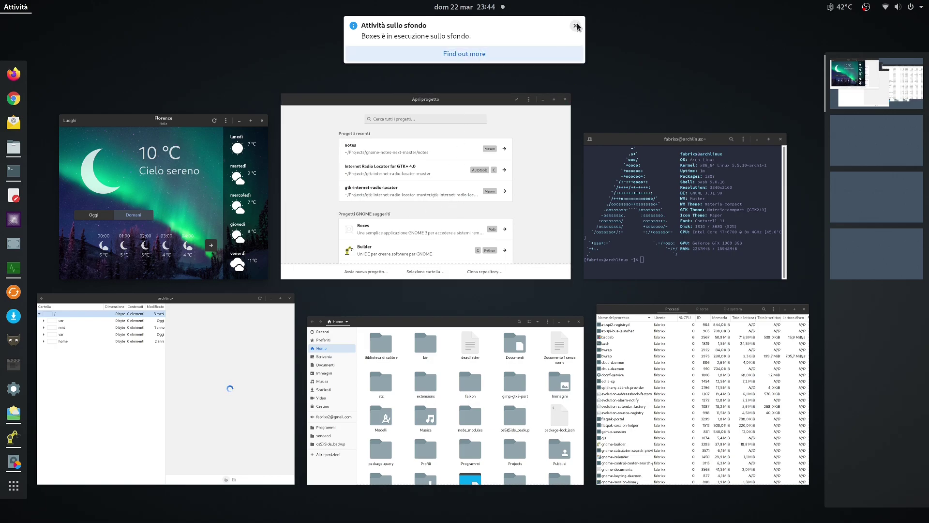
left_click(577, 26)
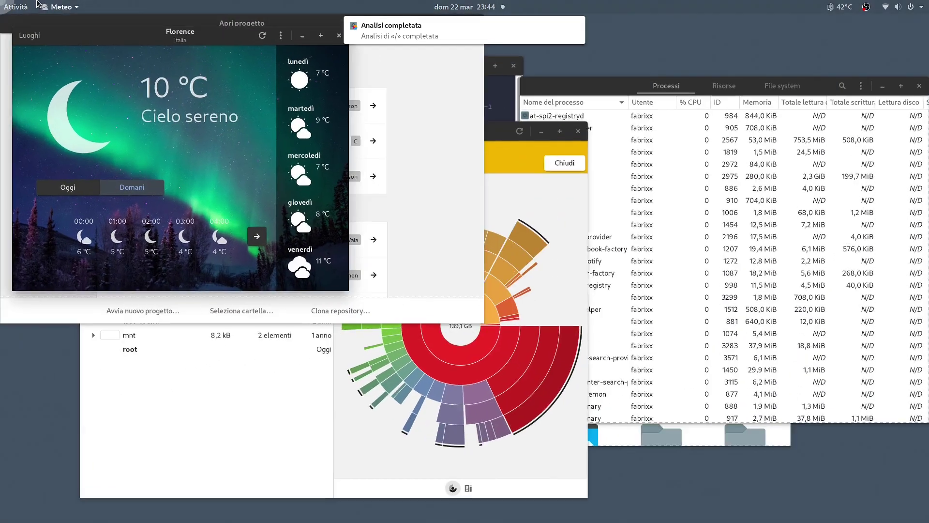
Step: Move the Meteo window to the second workspace, Files to the third and System Monitor to the fourth, and bring Builder to the front
left_click(22, 4)
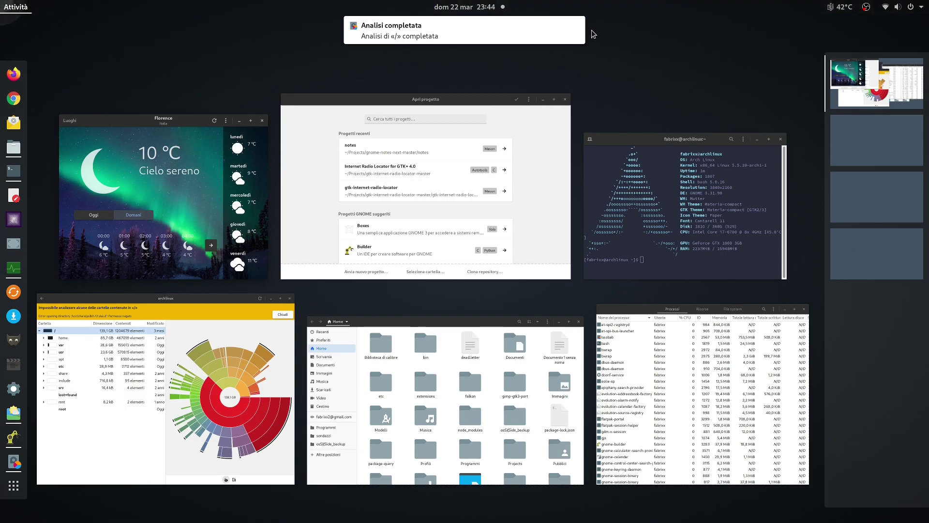
left_click_drag(193, 194, 881, 152)
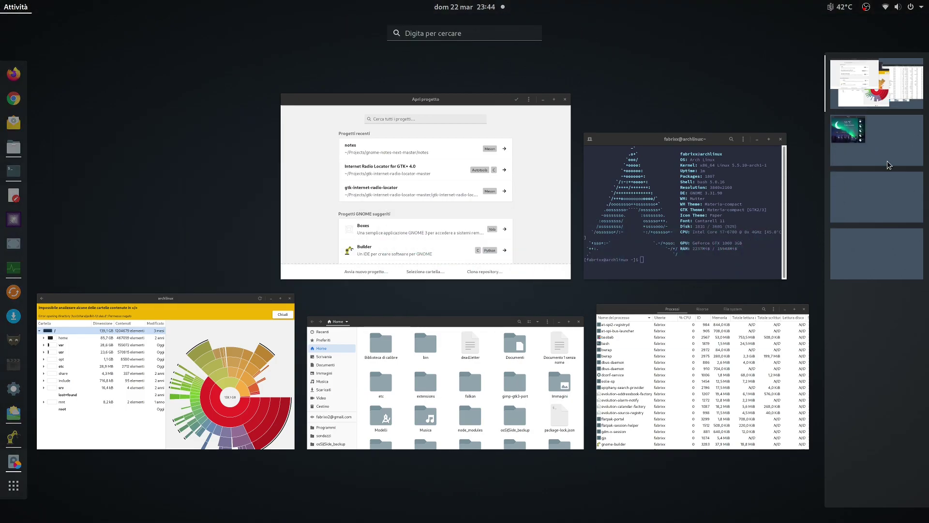
left_click_drag(526, 424, 878, 199)
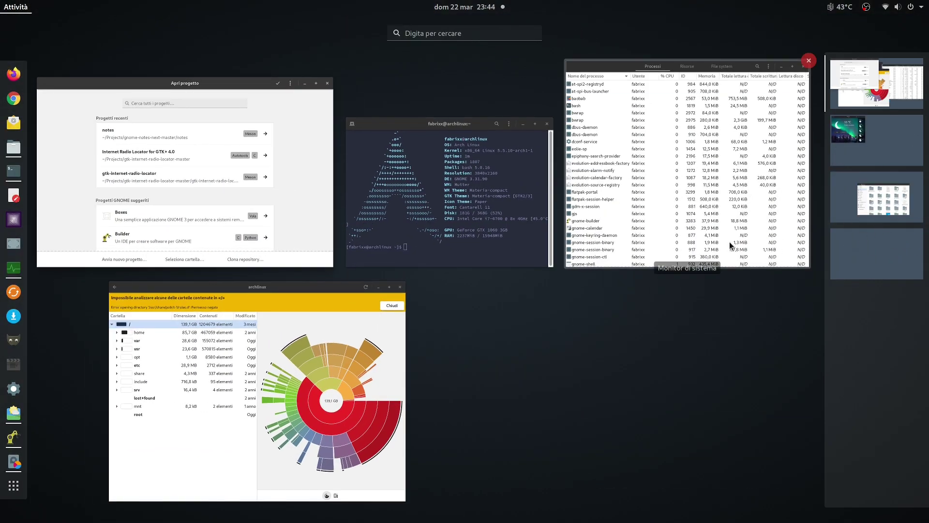
left_click_drag(744, 248, 876, 252)
left_click(305, 121)
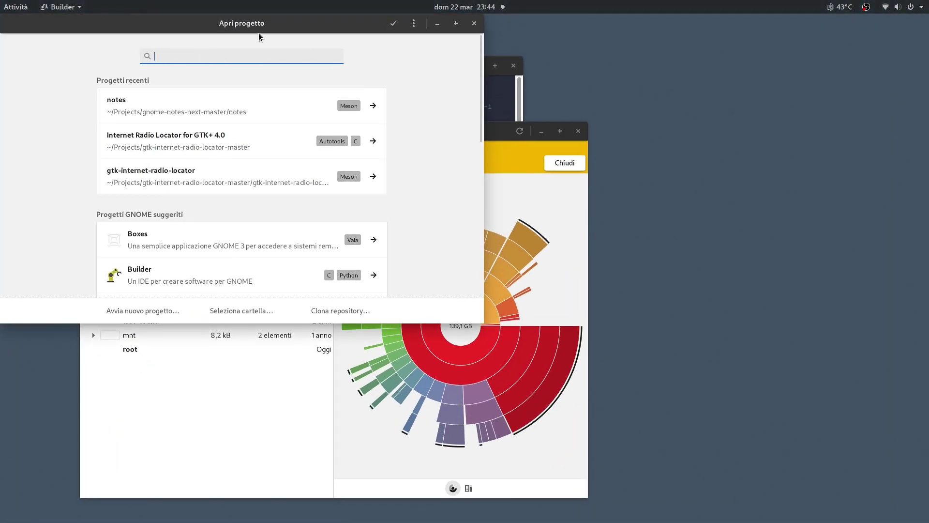
Step: Rearrange the workspaces with Files on the first, the disk usage analyzer and System Monitor on the second, and Builder on the third
mouse_move(1, 1)
mouse_move(886, 199)
left_mouse_down()
mouse_move(891, 92)
mouse_move(888, 157)
mouse_move(866, 84)
mouse_move(881, 198)
left_mouse_up()
left_click_drag(896, 244, 886, 136)
left_click_drag(859, 78, 891, 148)
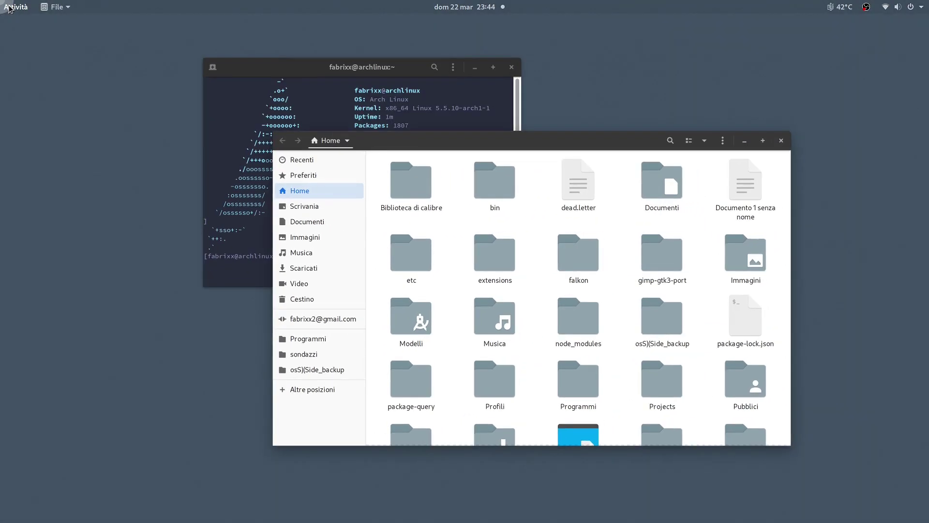
Step: Search for "mete" and switch to the already open Meteo window on the second workspace
left_click(9, 11)
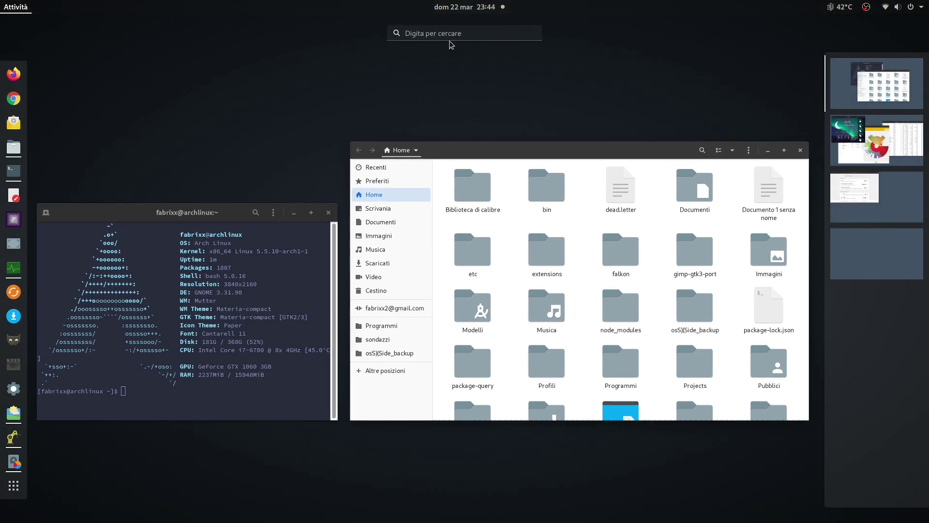
type("mete")
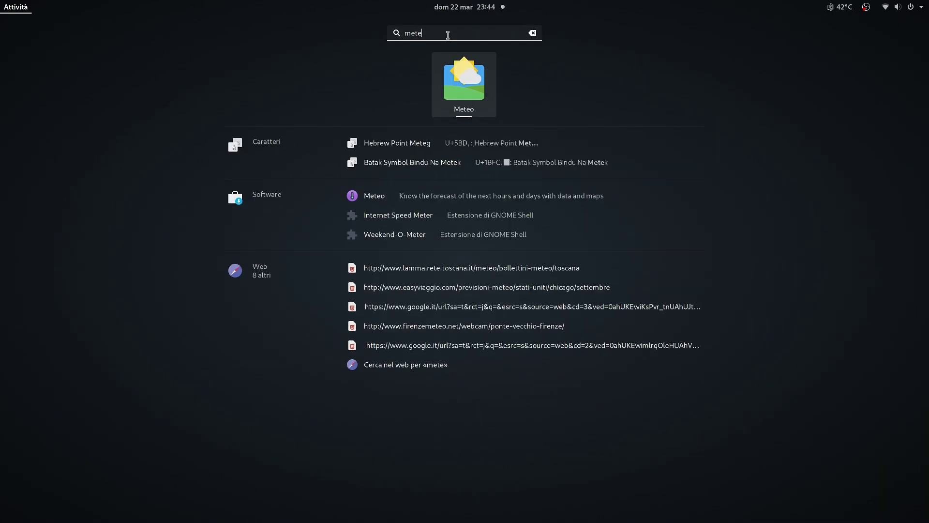
left_click(474, 92)
mouse_move(1, 1)
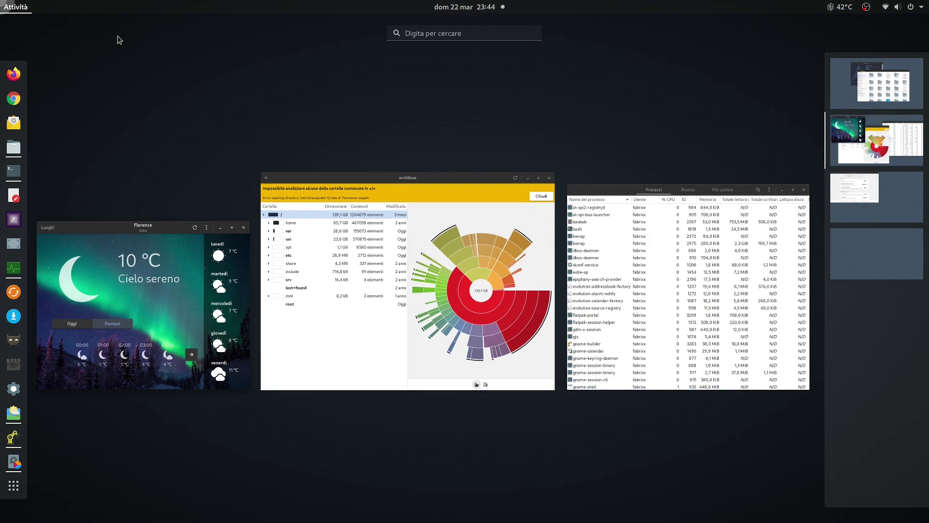
Step: Search for "nvi" in the activities overview and launch NVIDIA X Server Settings
type("nvi")
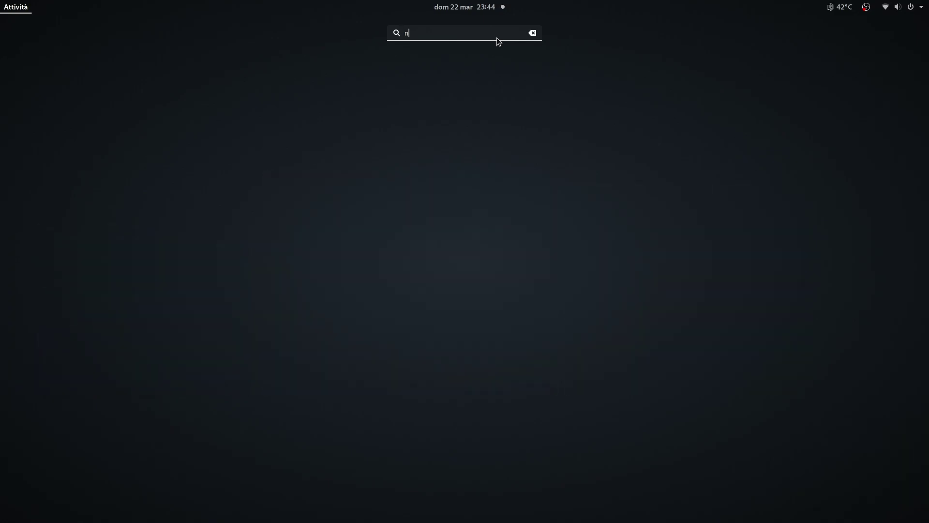
left_click(428, 99)
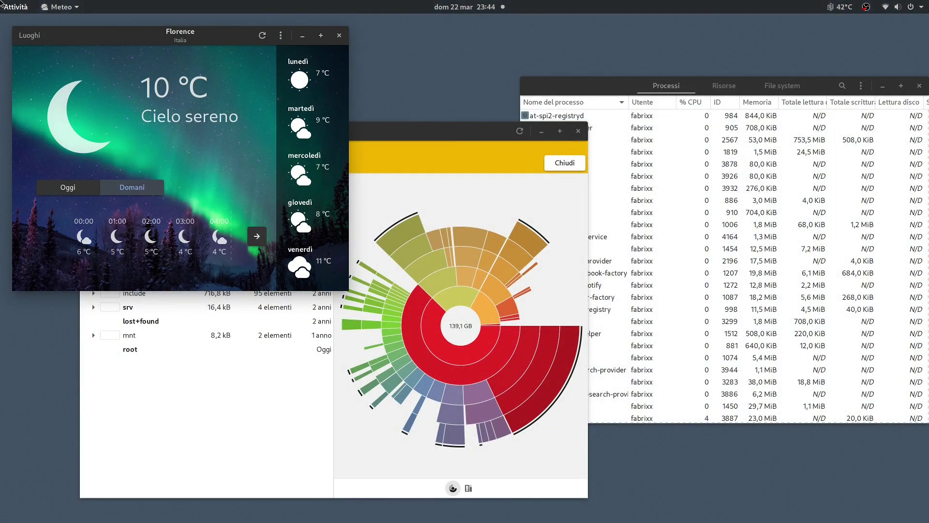
mouse_move(1, 1)
left_click(338, 193)
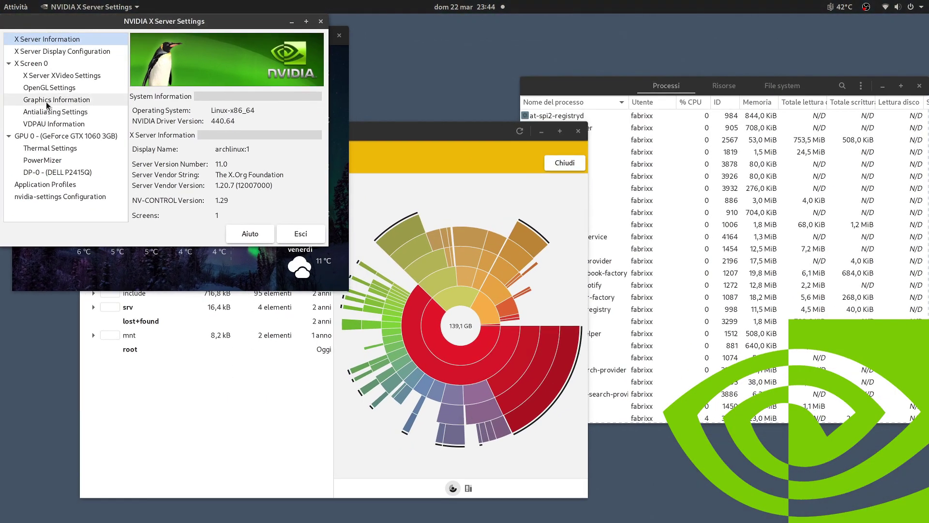
Step: Review the antialiasing, thermal, PowerMizer, graphics and X Server information pages, and request to close NVIDIA X Server Settings
left_click(44, 111)
left_click(49, 148)
left_click(46, 160)
left_click(57, 99)
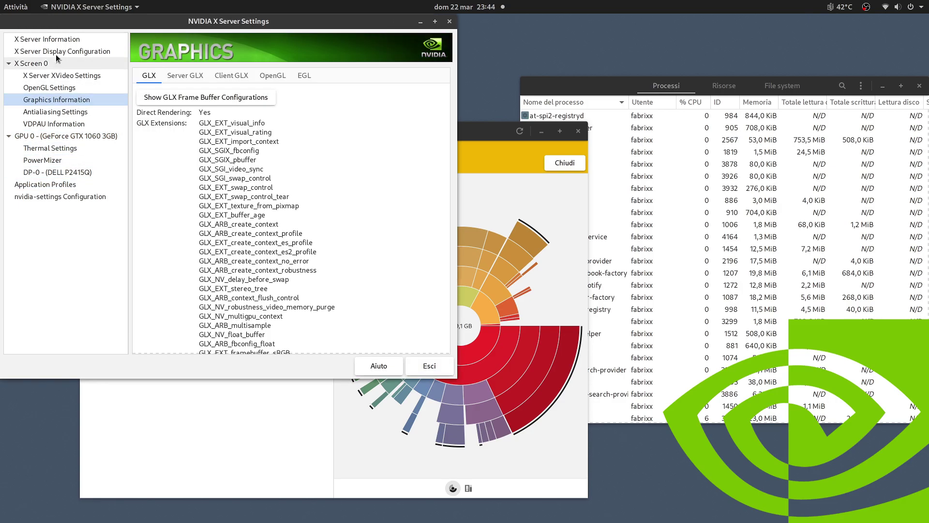
left_click(47, 38)
mouse_move(1, 1)
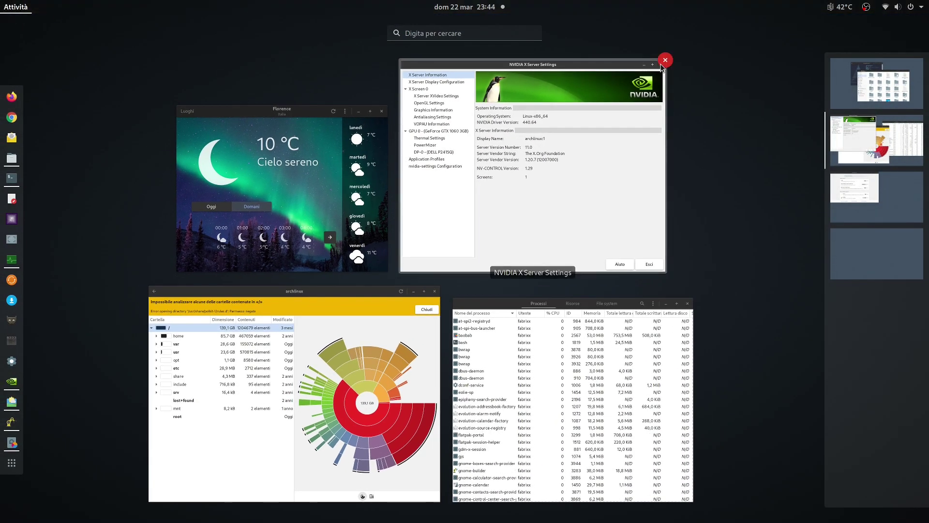
left_click(665, 60)
mouse_move(1, 1)
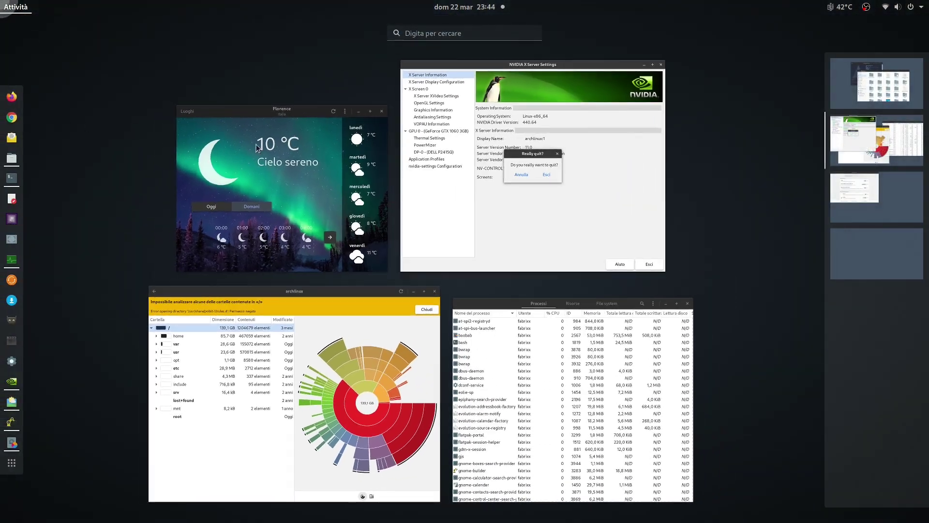
Step: Launch Google Chrome, view its main menu, and close the browser
left_click(17, 116)
mouse_move(1, 1)
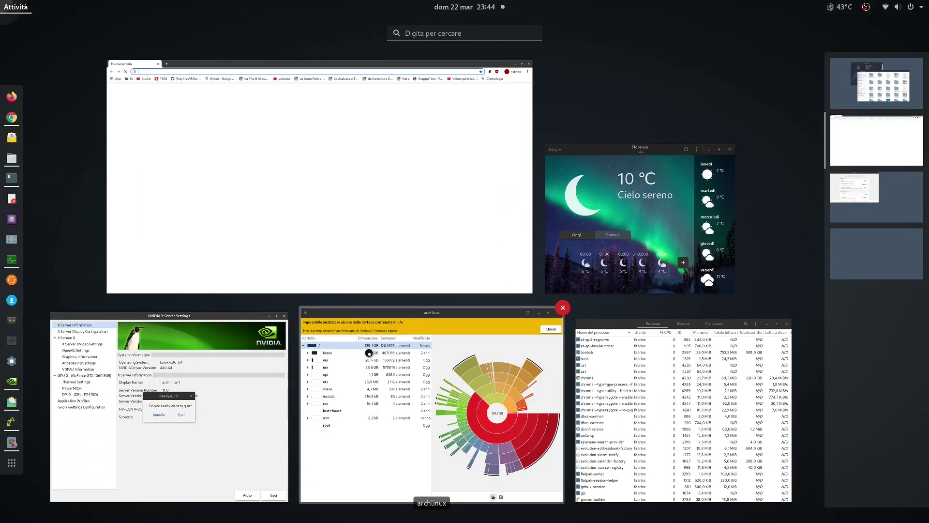
left_click(348, 261)
left_click(919, 39)
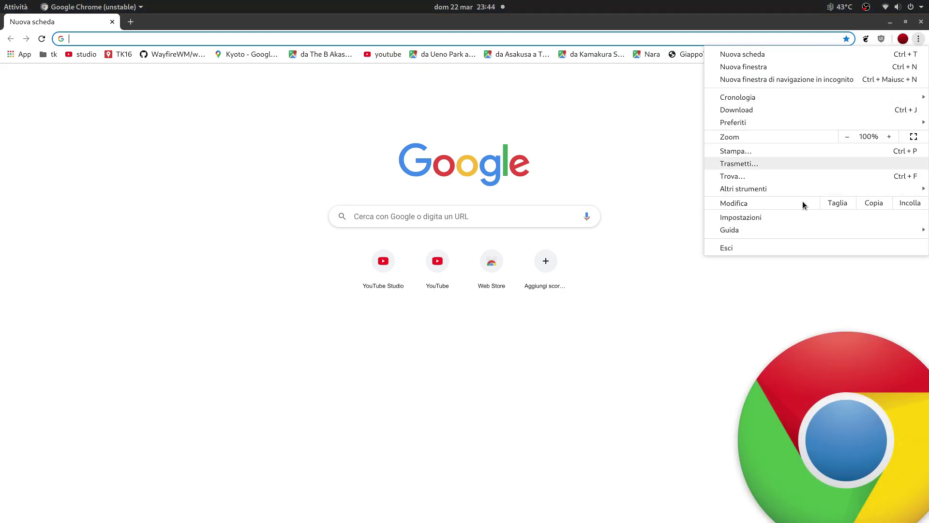
left_click(916, 41)
left_click(921, 22)
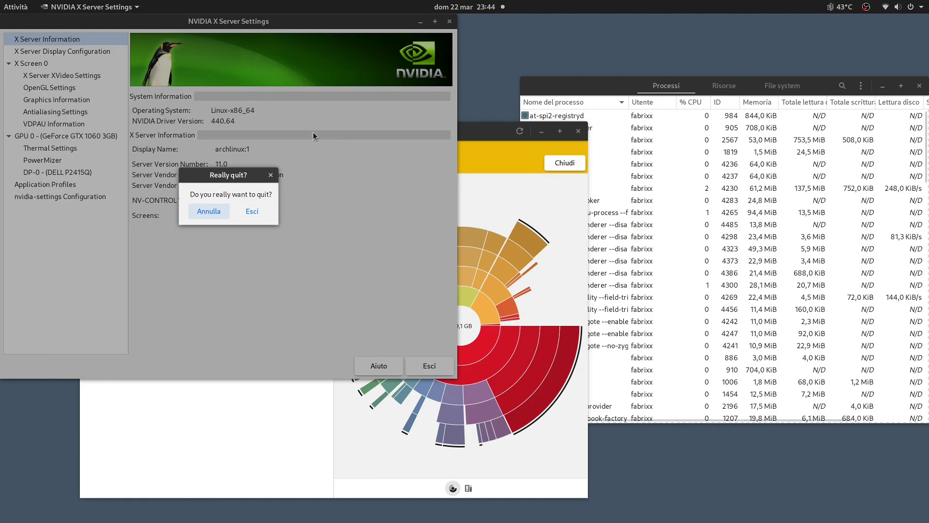
Step: Launch Firefox Nightly, return to NVIDIA X Server Settings, and confirm quitting it
mouse_move(0, 0)
left_click(12, 99)
key("super")
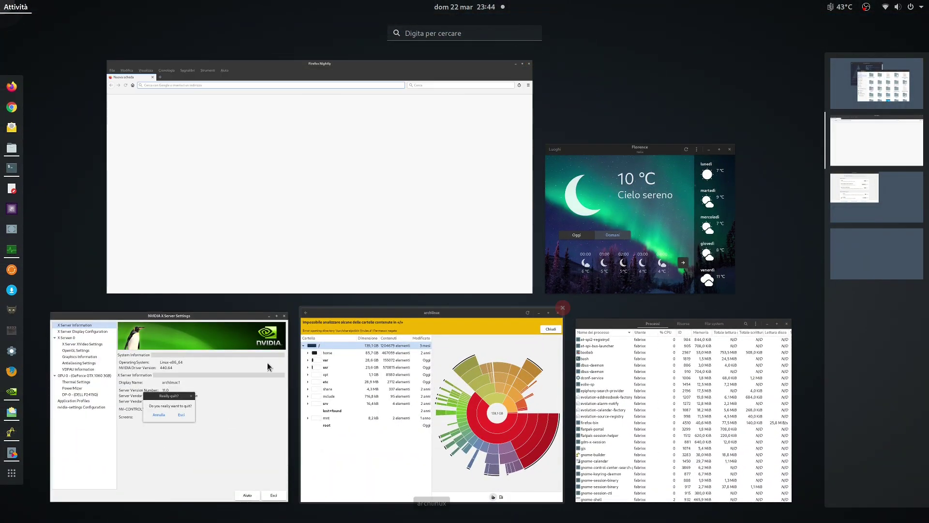
left_click(267, 363)
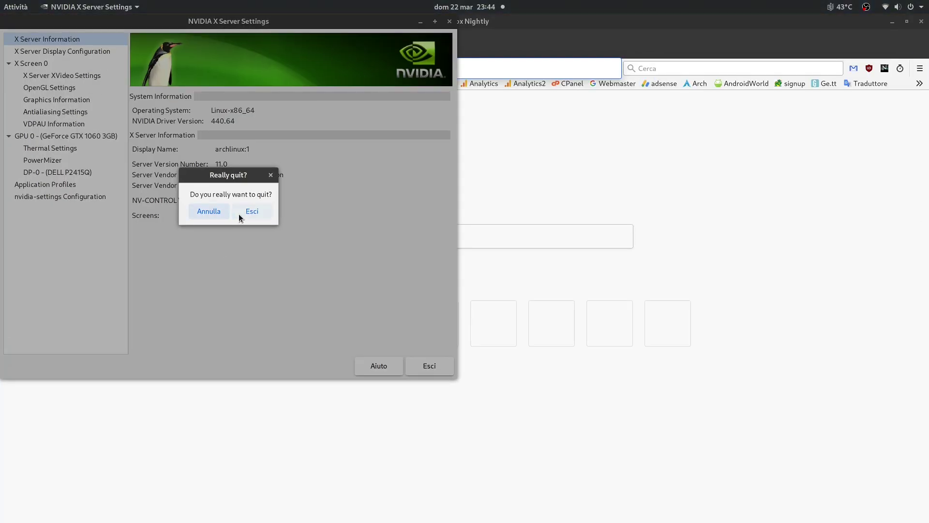
left_click(250, 210)
Step: Switch to the Firefox Nightly window and show its version information
mouse_move(0, 0)
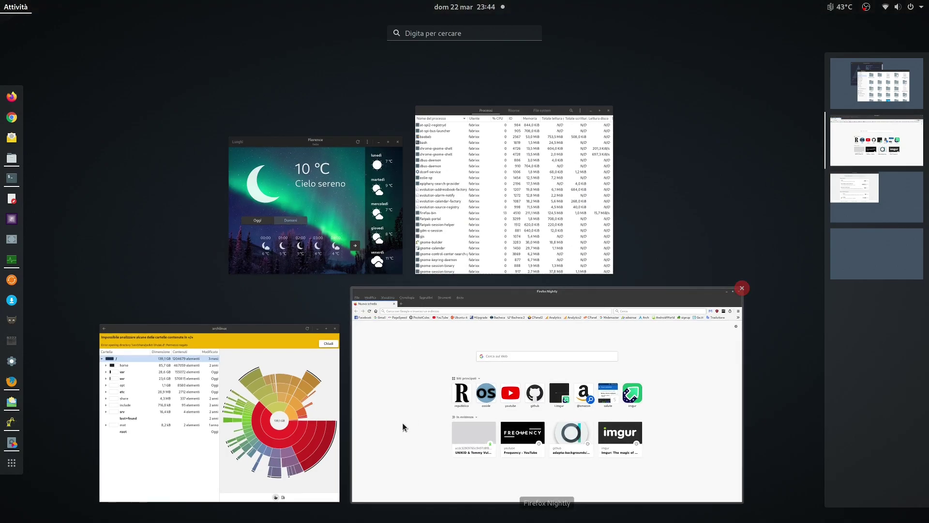
left_click(416, 422)
left_click(258, 36)
left_click(273, 137)
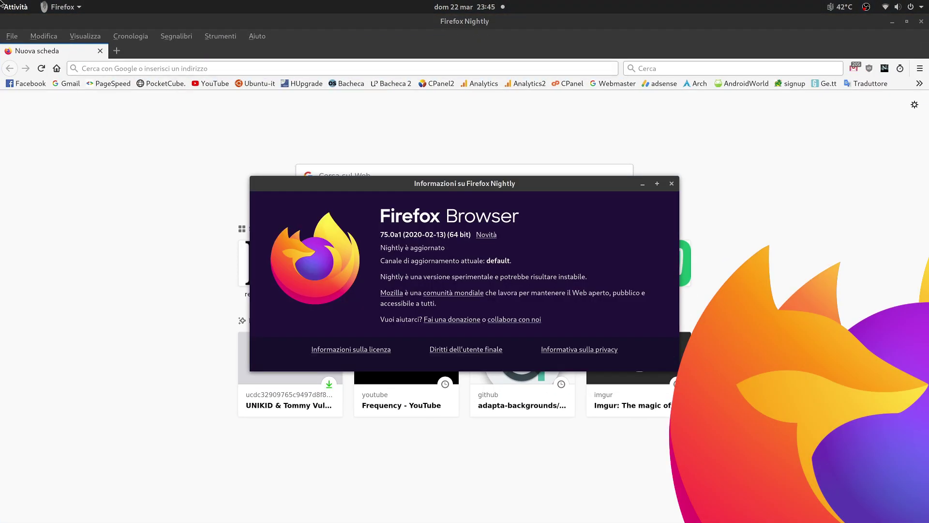
Step: Move the Firefox Nightly information window to the third workspace and the browser window to the fourth
mouse_move(0, 0)
mouse_move(526, 444)
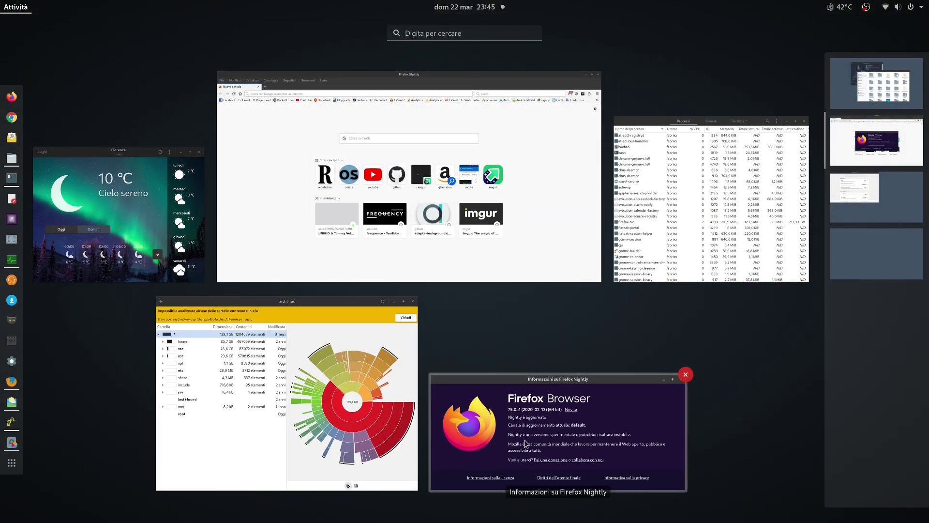
left_click_drag(527, 443, 872, 199)
left_click_drag(461, 170, 879, 246)
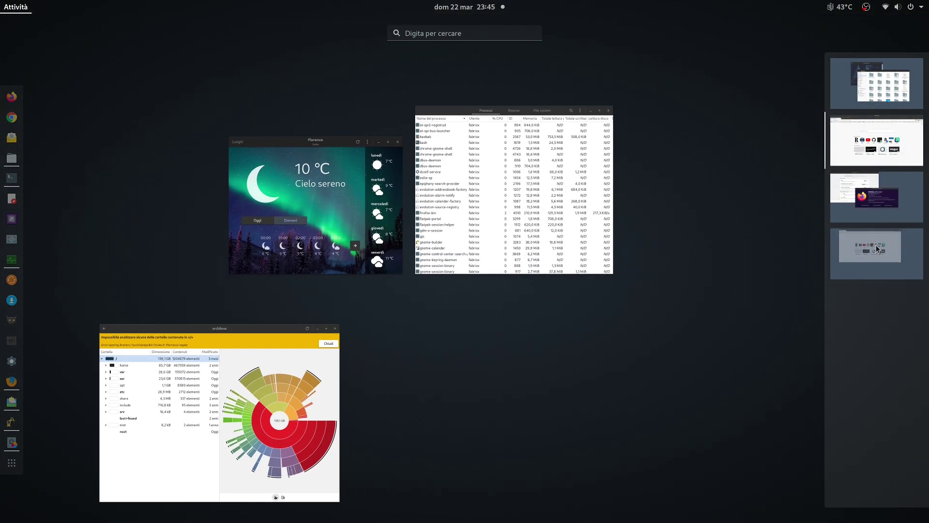
Step: Close the Meteo window, and search for "acco" to open the Online Accounts settings
left_click(237, 196)
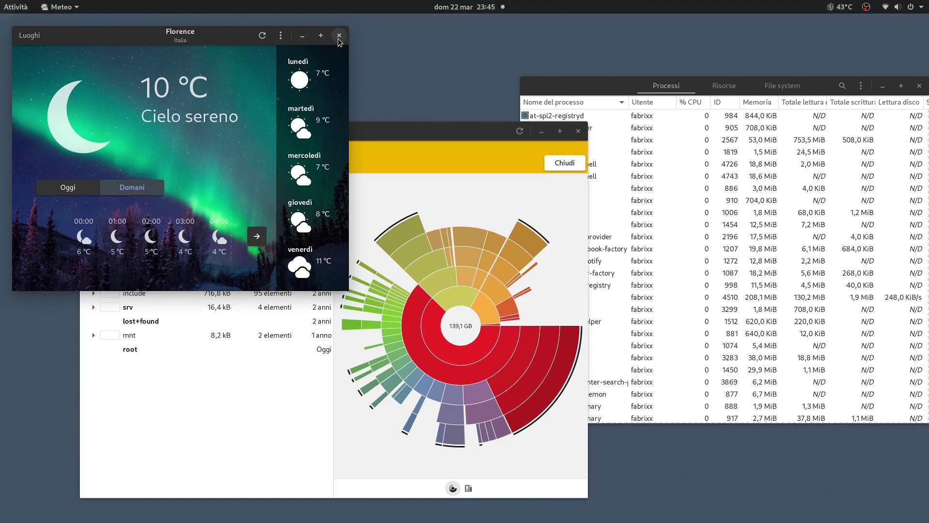
left_click(339, 35)
left_click(15, 7)
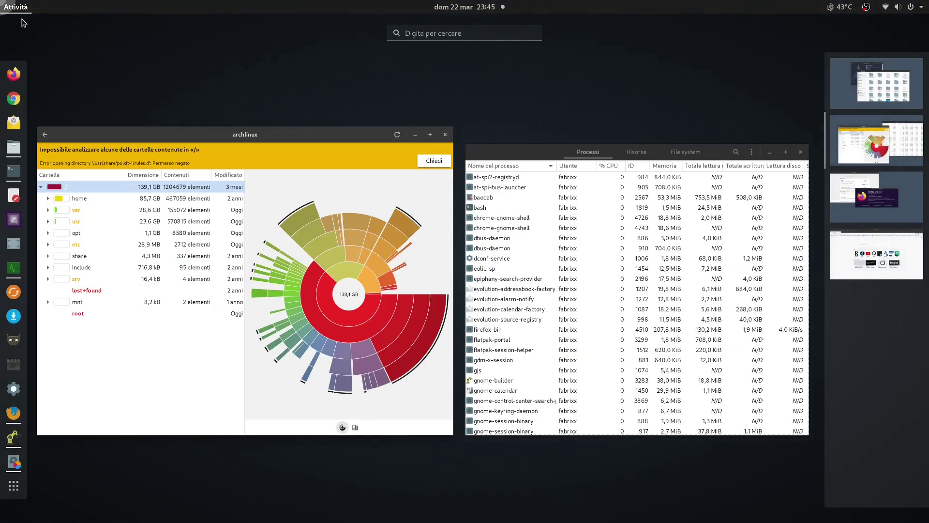
mouse_move(0, 0)
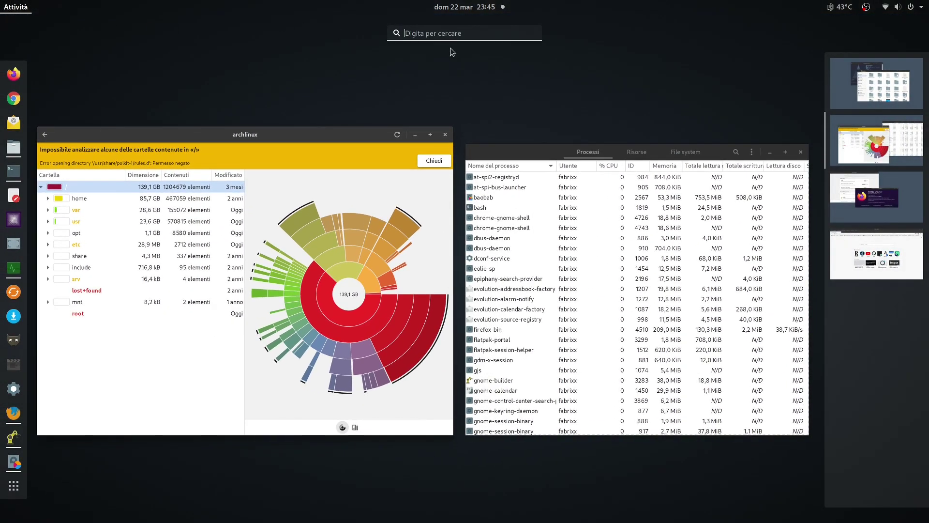
type("acco")
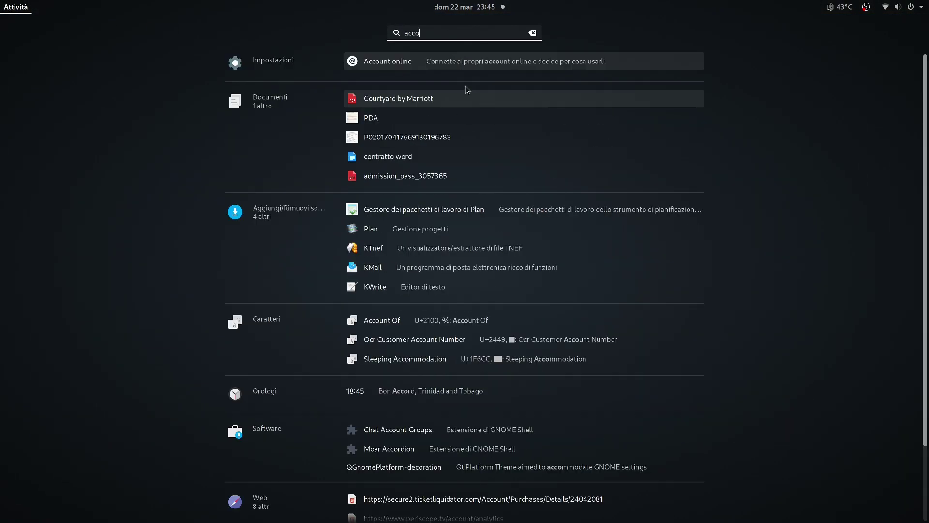
key("Return")
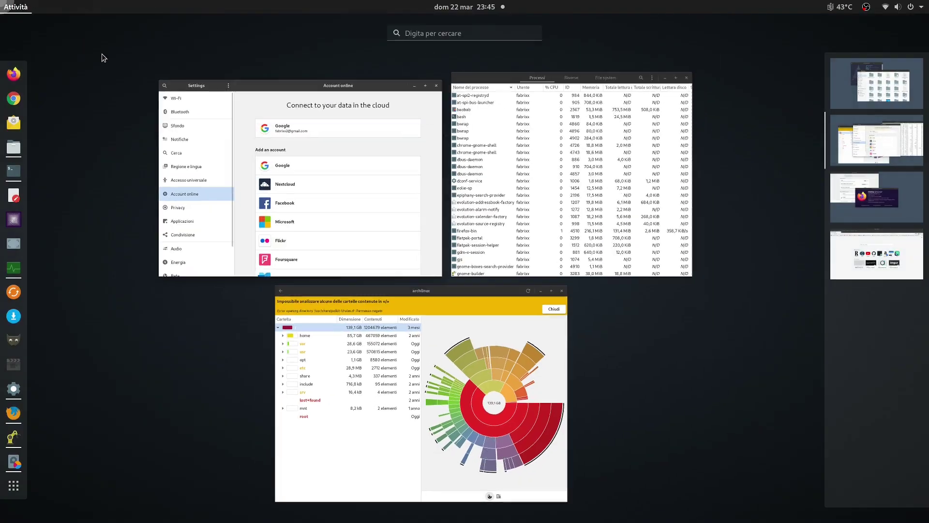
left_click(380, 231)
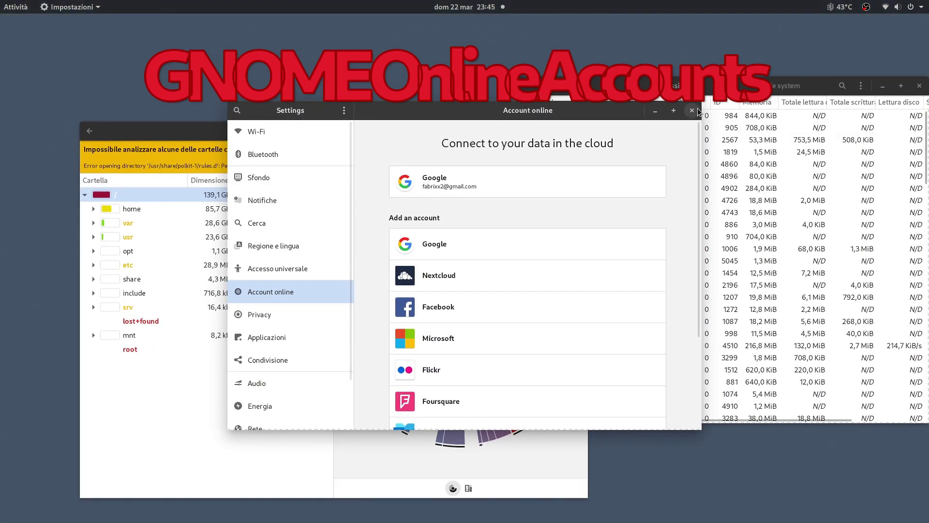
Step: Browse the notification, search, universal access, privacy and audio pages in Settings
left_click(238, 244)
left_click(266, 202)
left_click(265, 224)
left_click(265, 268)
left_click(266, 314)
scroll(268, 334, "down", 3)
left_click(271, 321)
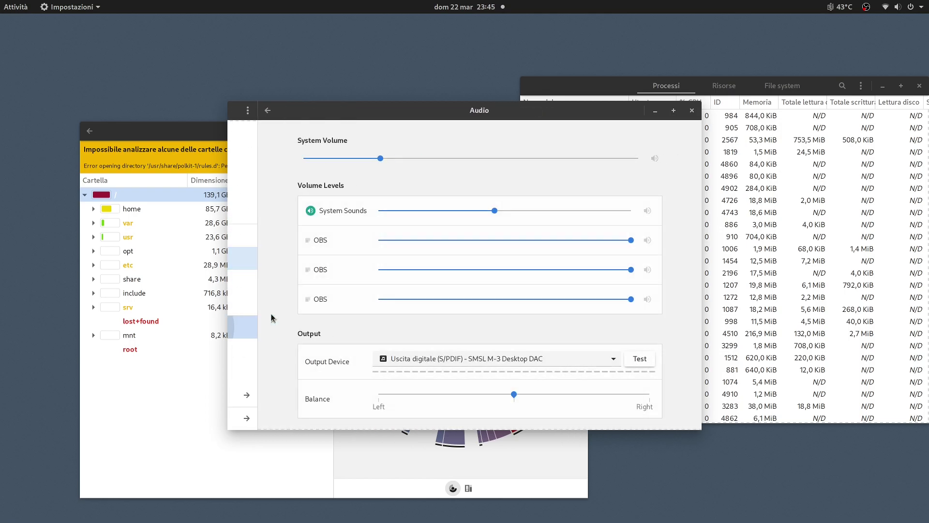
Step: View the network page and the display settings under Devices, and close Settings
left_click(237, 111)
left_click(278, 374)
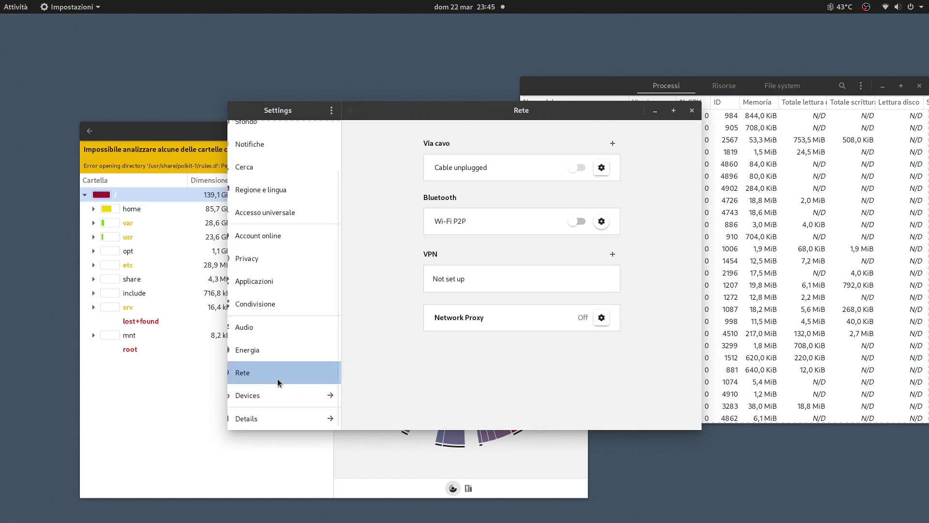
left_click(280, 395)
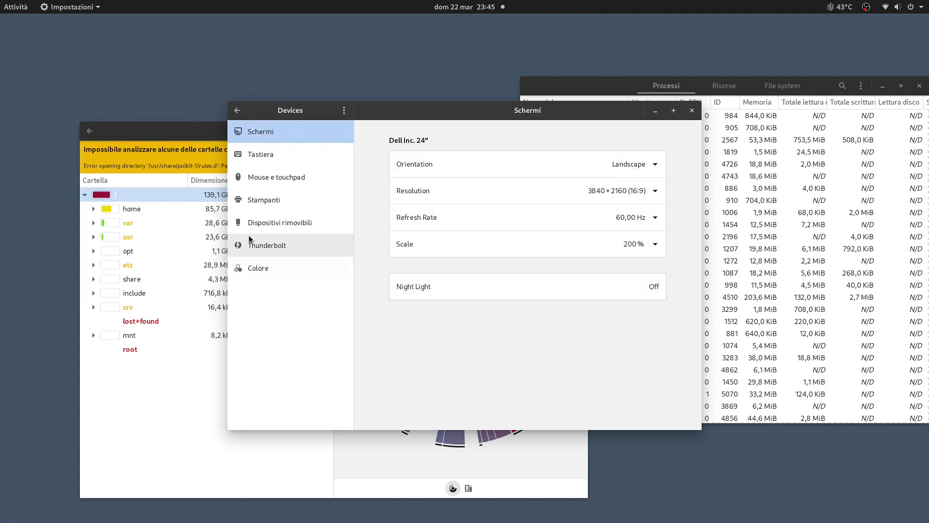
left_click(237, 111)
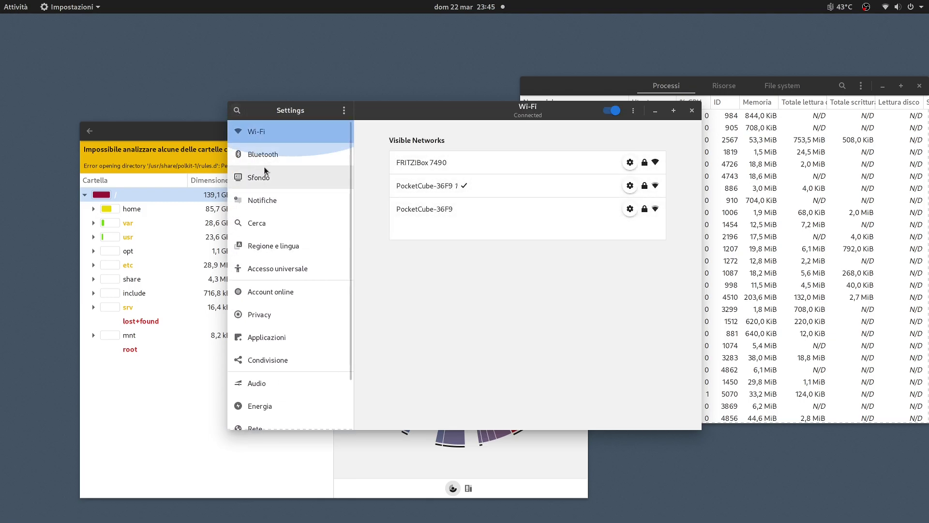
left_click(692, 110)
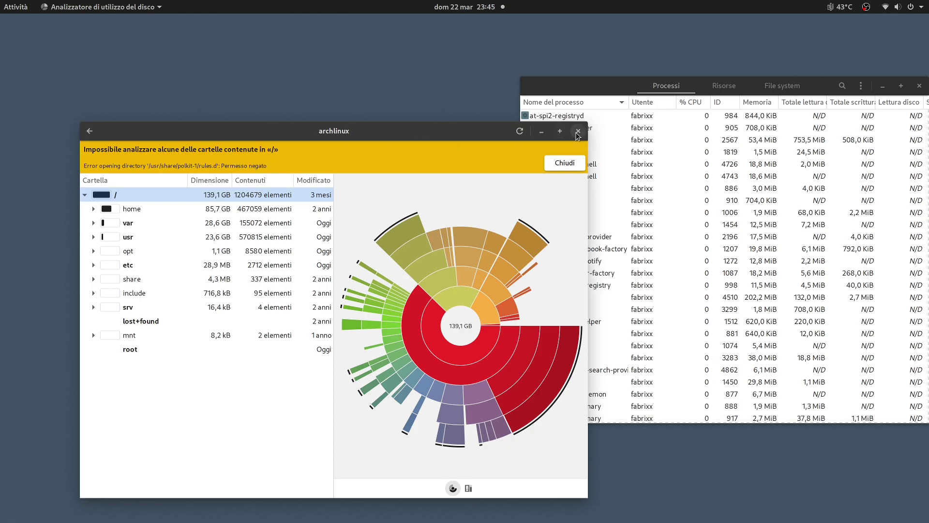
Step: Close the disk usage analyzer, and reposition and close the system monitor window
left_click(578, 131)
left_click_drag(597, 92, 347, 124)
left_click(671, 118)
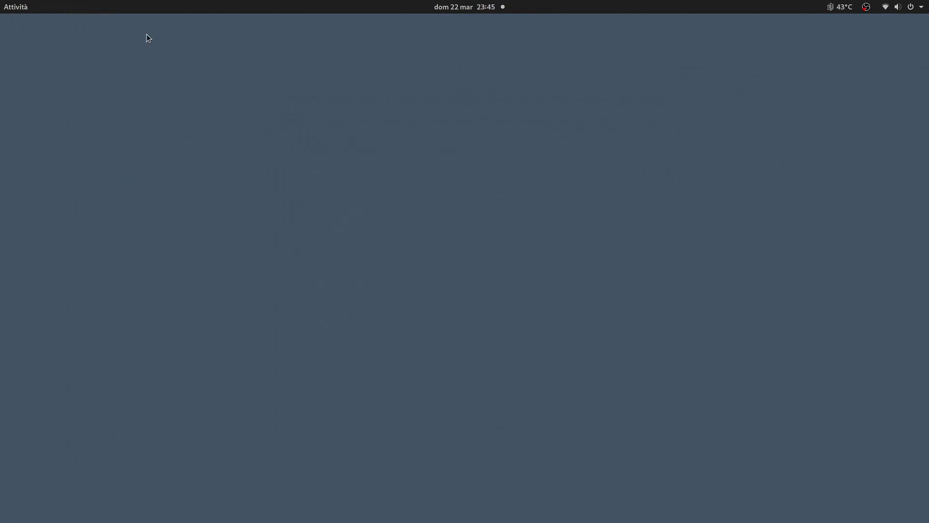
Step: Gather the Builder, Firefox information, terminal and Files windows from the first and third workspaces onto the current second workspace
key("super")
left_click_drag(886, 202, 784, 193)
left_click_drag(839, 186, 785, 150)
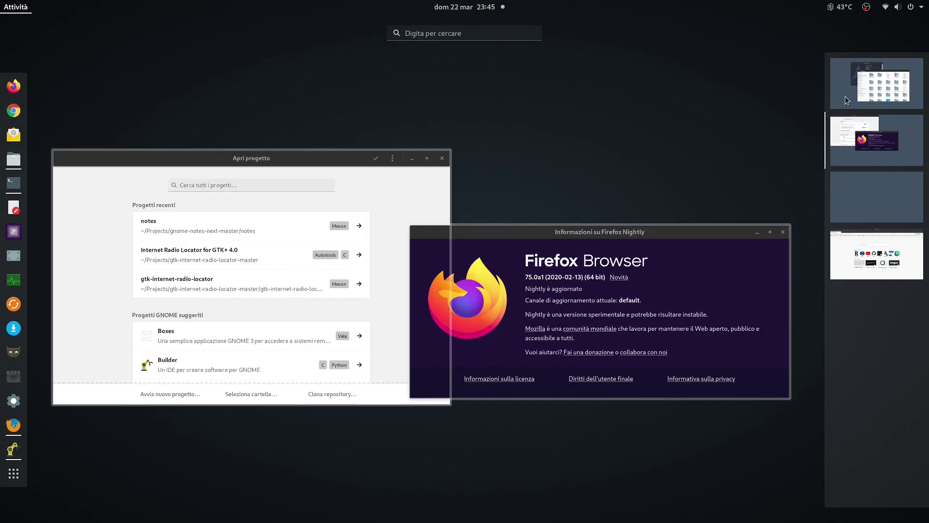
left_click_drag(879, 89, 755, 106)
left_click_drag(864, 72, 668, 76)
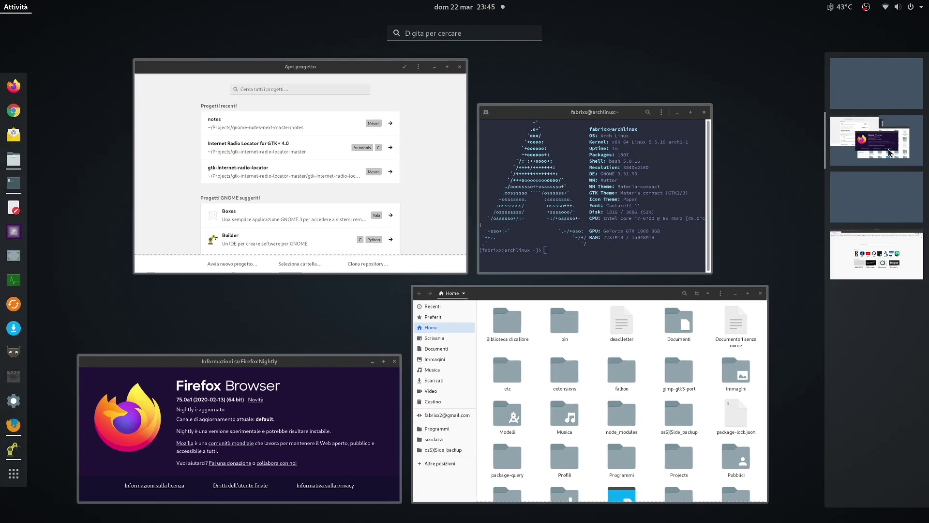
Step: Switch to the first workspace, bring the Firefox Nightly browser window there from the fourth workspace, and close it
left_click(838, 135)
key("ctrl+alt+Up")
mouse_move(0, 0)
left_click_drag(893, 261, 685, 103)
left_click(788, 76)
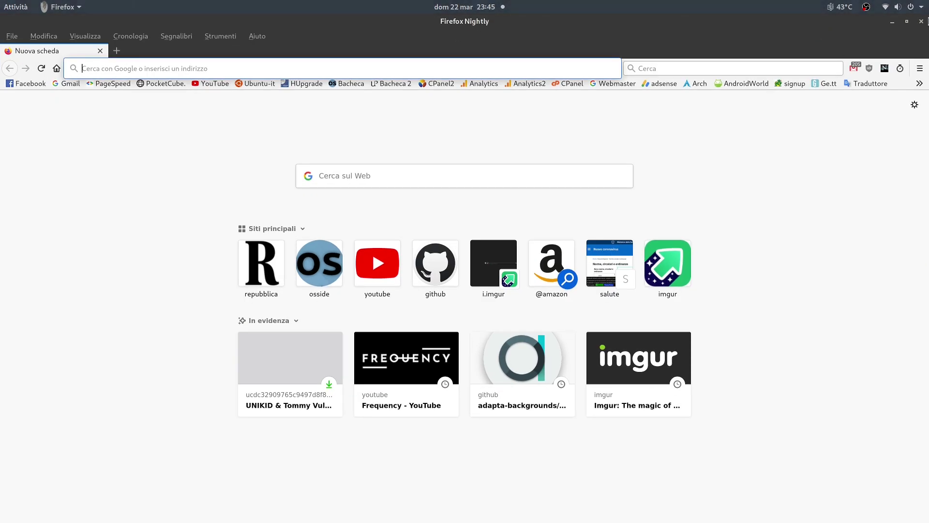
left_click(920, 21)
Step: Pull the Firefox Nightly information window out of the second workspace onto the current one and close it
mouse_move(0, 0)
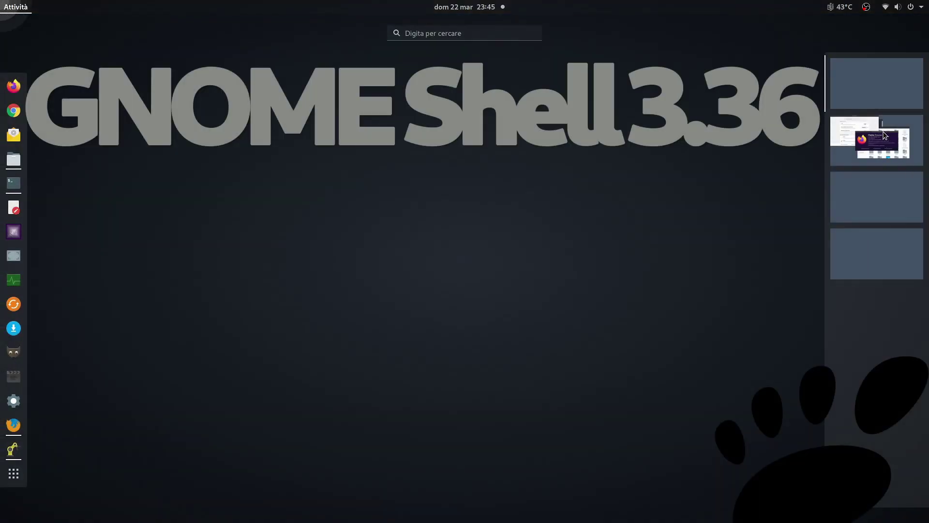
left_click_drag(883, 134, 634, 143)
left_click(638, 153)
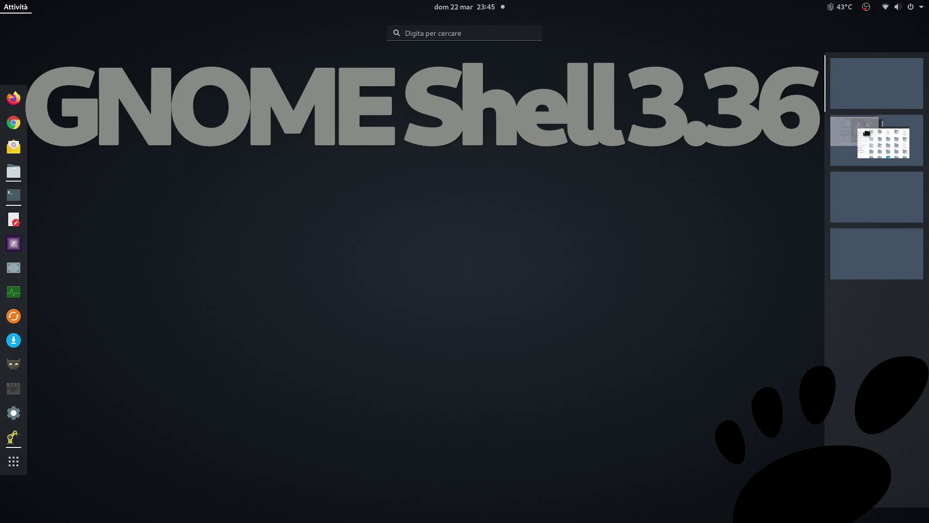
Step: Switch to the second workspace and close the Builder and Files windows from the activities overview
left_click(882, 153)
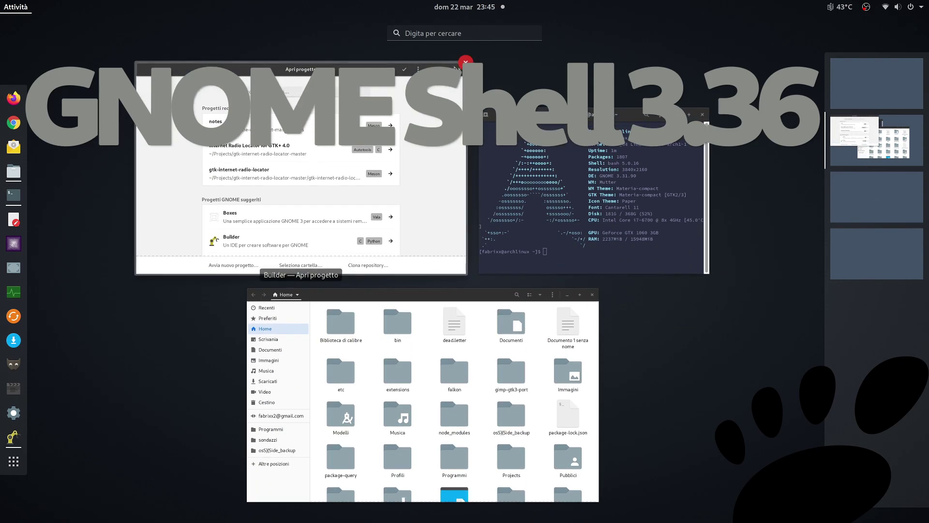
left_click(466, 62)
left_click(598, 289)
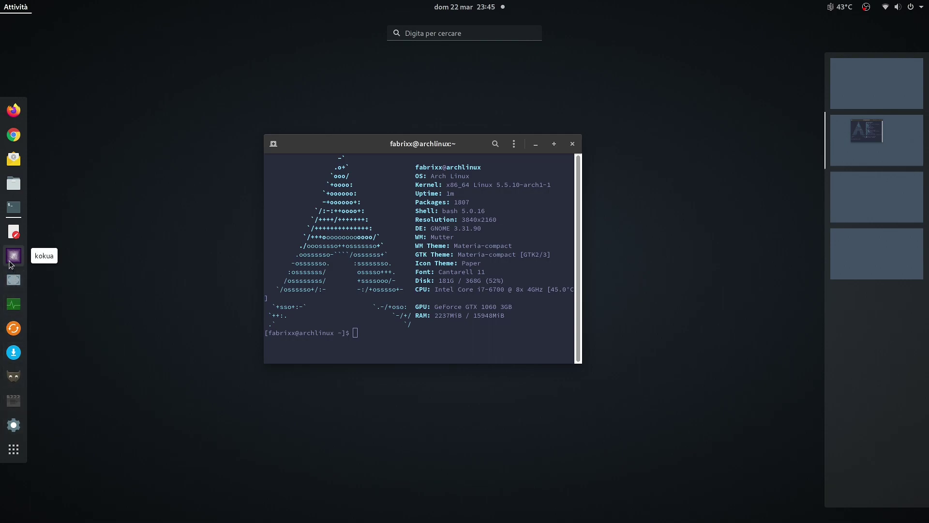
Step: Remove kokua from the favourite applications, dismiss the notification, and leave the activities overview
right_click(9, 263)
left_click(56, 259)
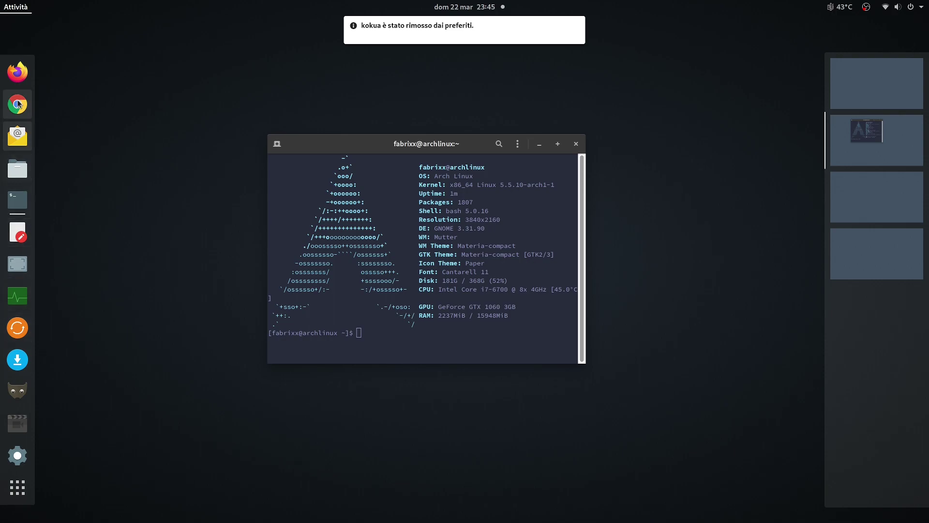
left_click(575, 26)
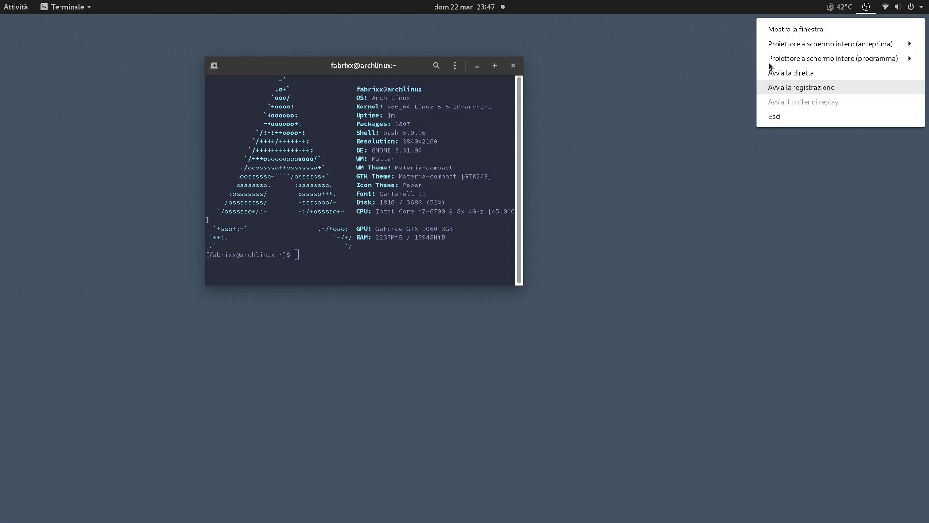
key("Escape")
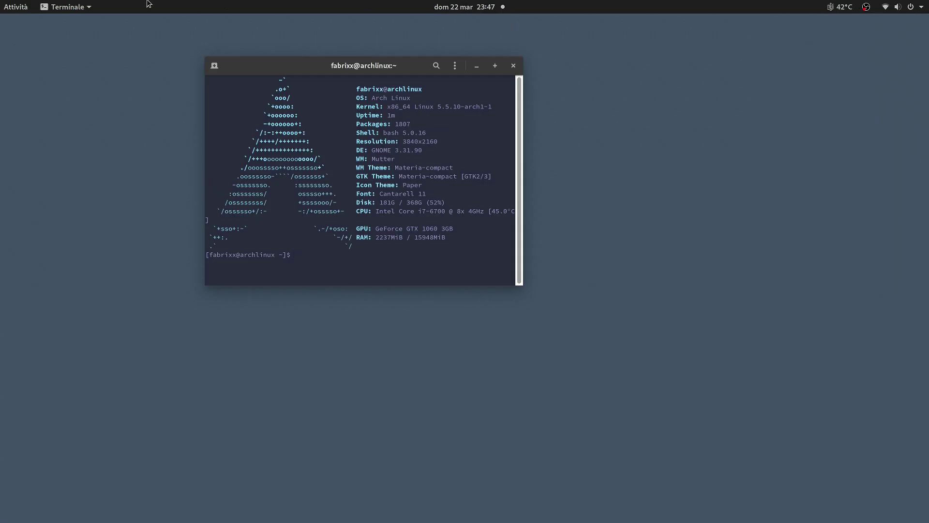
Step: Launch the gedit text editor and show its version information
left_click(22, 6)
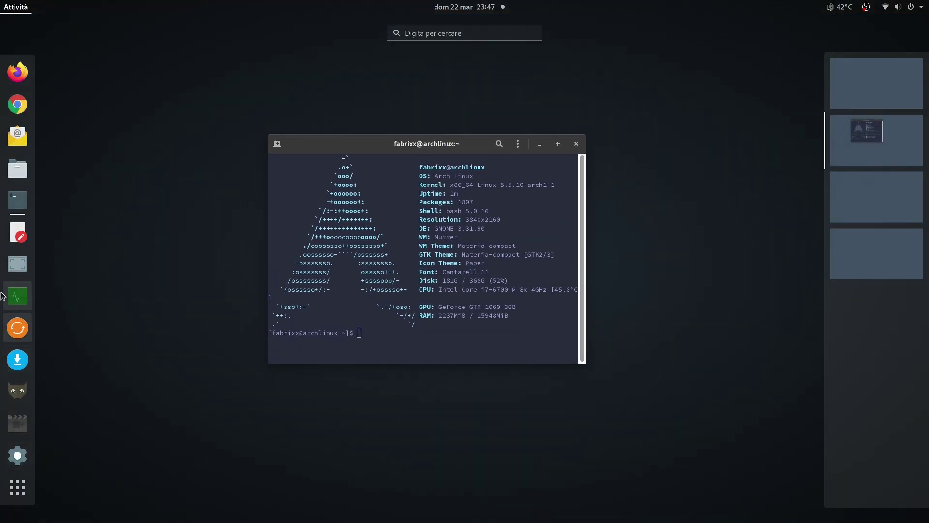
left_click(8, 229)
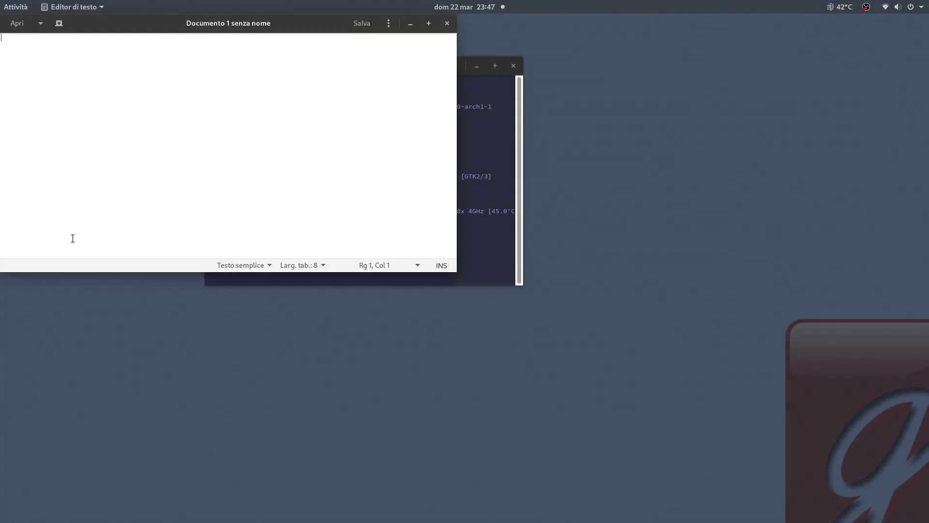
left_click(390, 23)
left_click(344, 254)
Step: View gedit in the activities overview, return to the desktop, and close its information dialog and the editor
key("super")
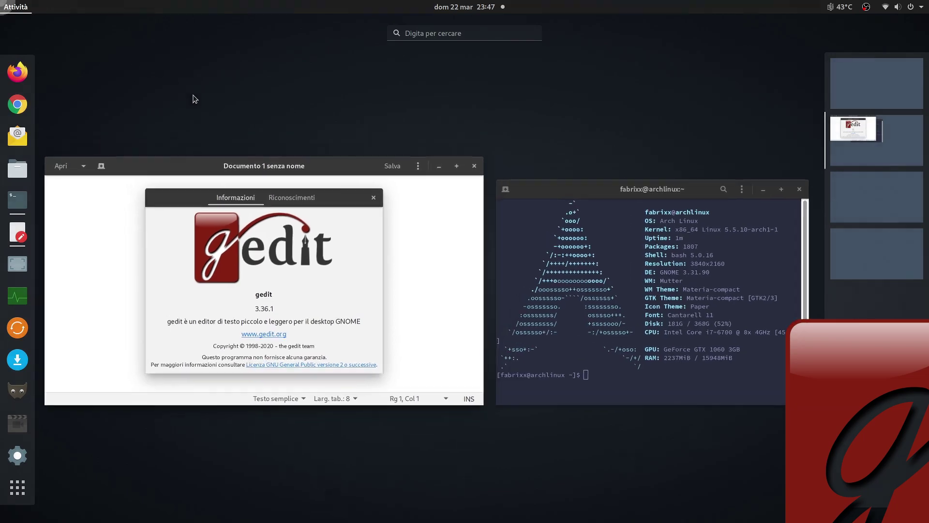
key("Escape")
left_click(343, 57)
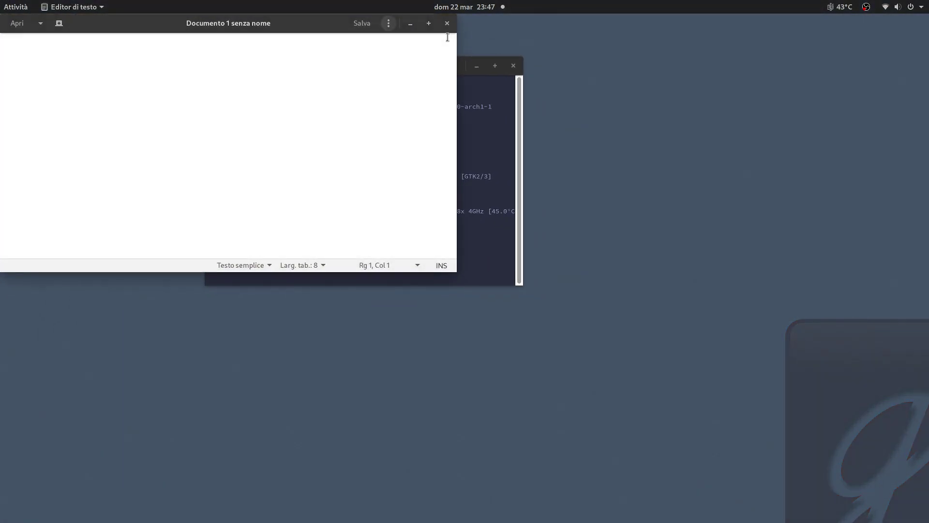
left_click(447, 24)
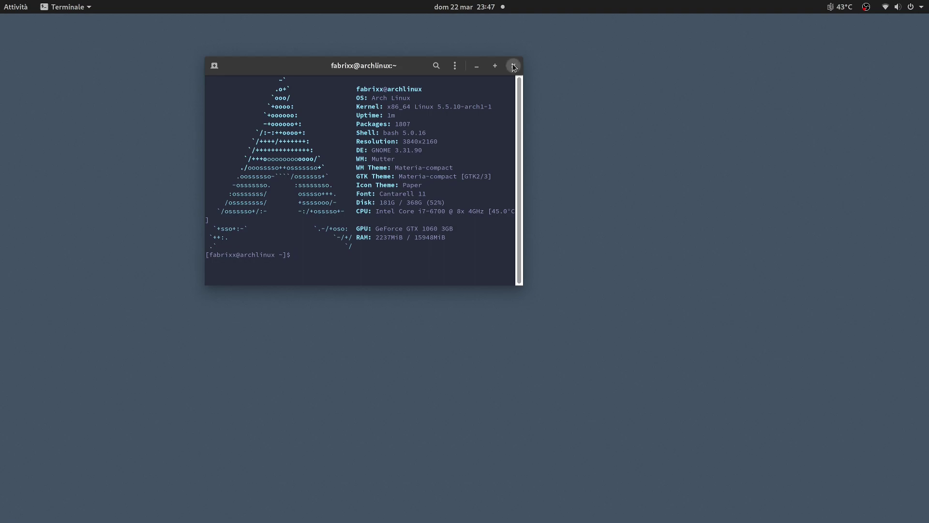
Step: Close the terminal window and display the OBS recording options
left_click(513, 66)
left_click(865, 8)
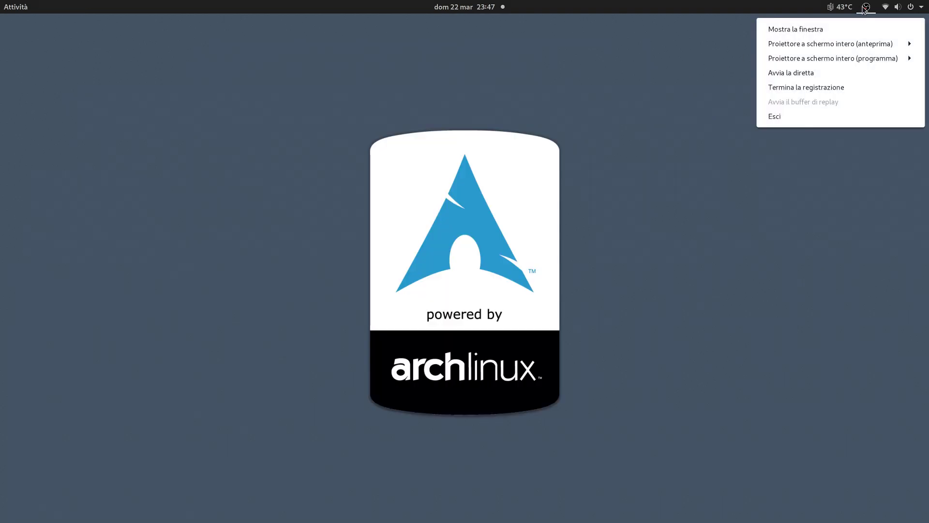